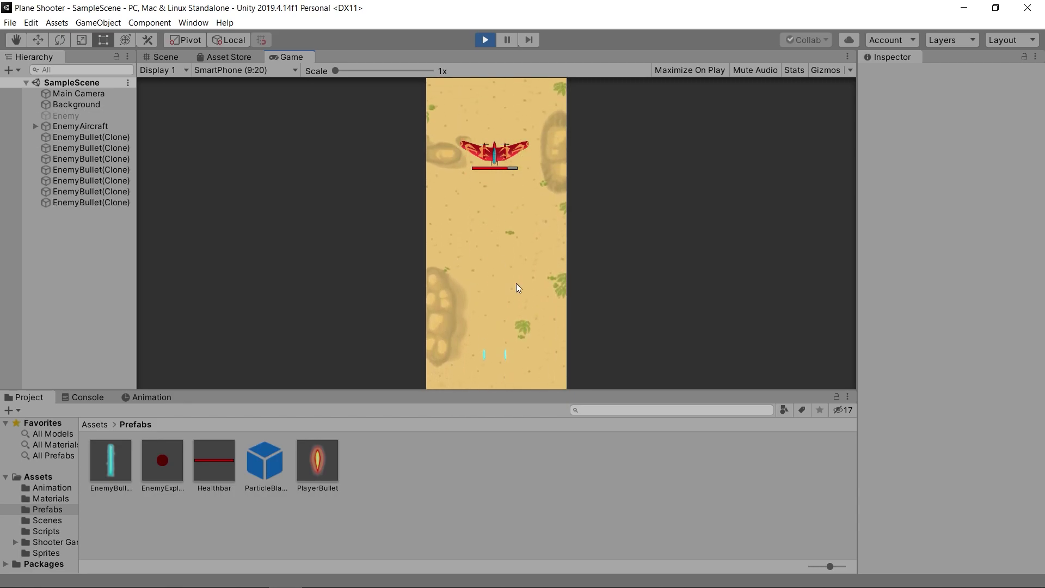
Stop the running game preview and browse to the Prefabs folder.
{"action": "left_click", "coordinate": [485, 40]}
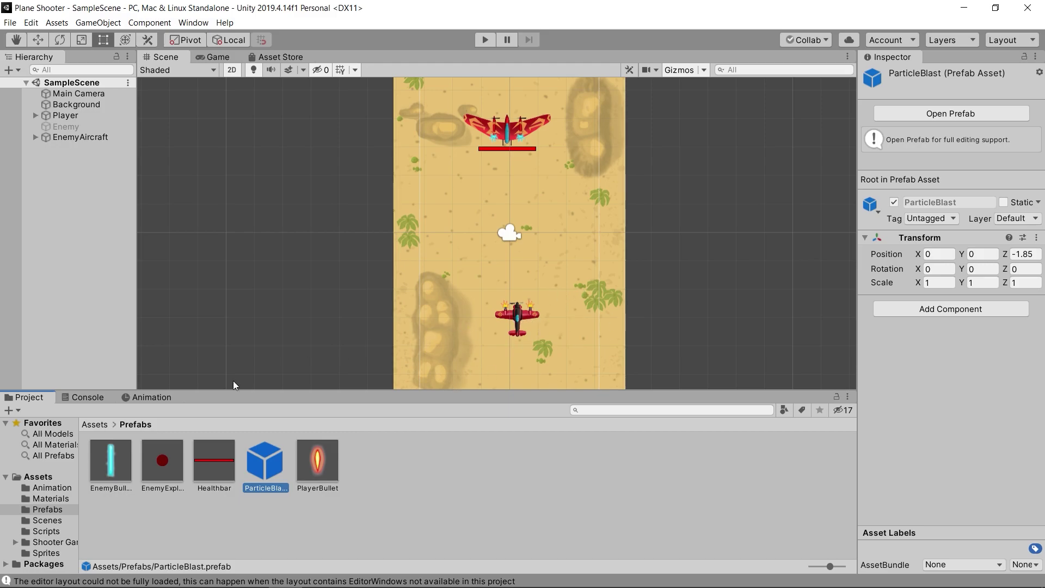
{"action": "left_click", "coordinate": [42, 510]}
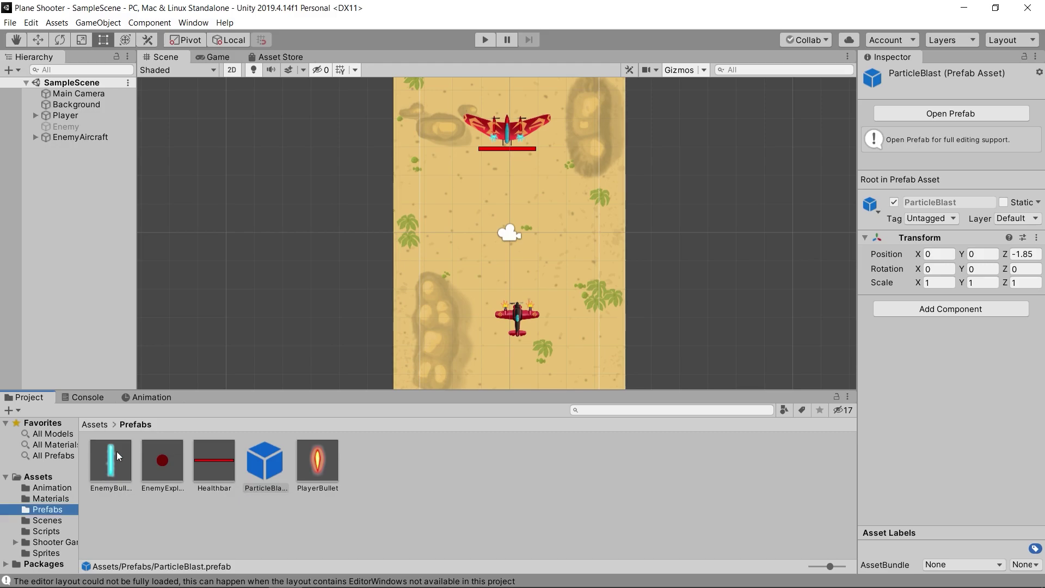
Open the EnemyBullet prefab and add a Box Collider 2D to it.
{"action": "left_click", "coordinate": [108, 465]}
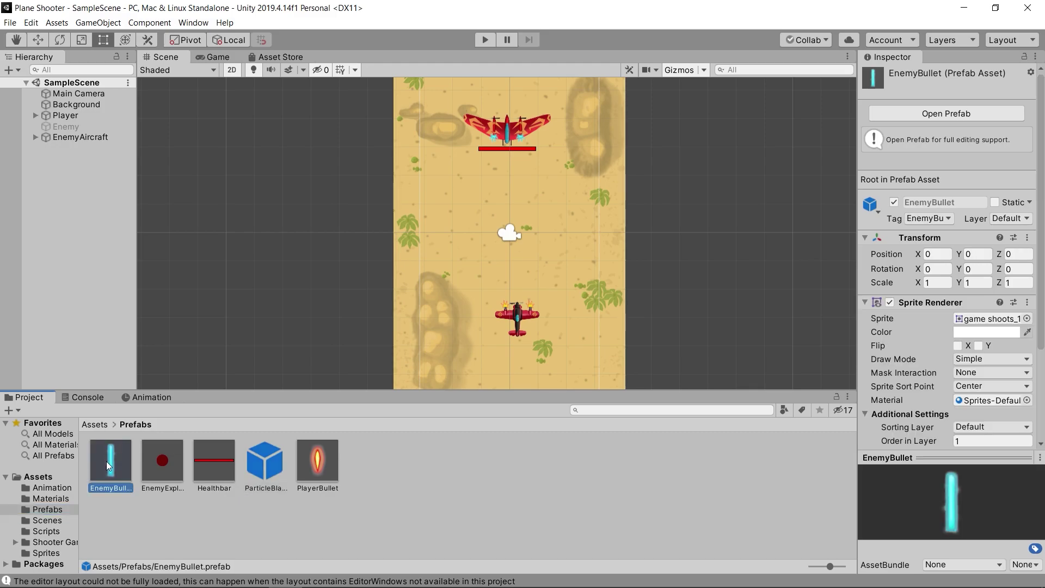
{"action": "double_click", "coordinate": [106, 461]}
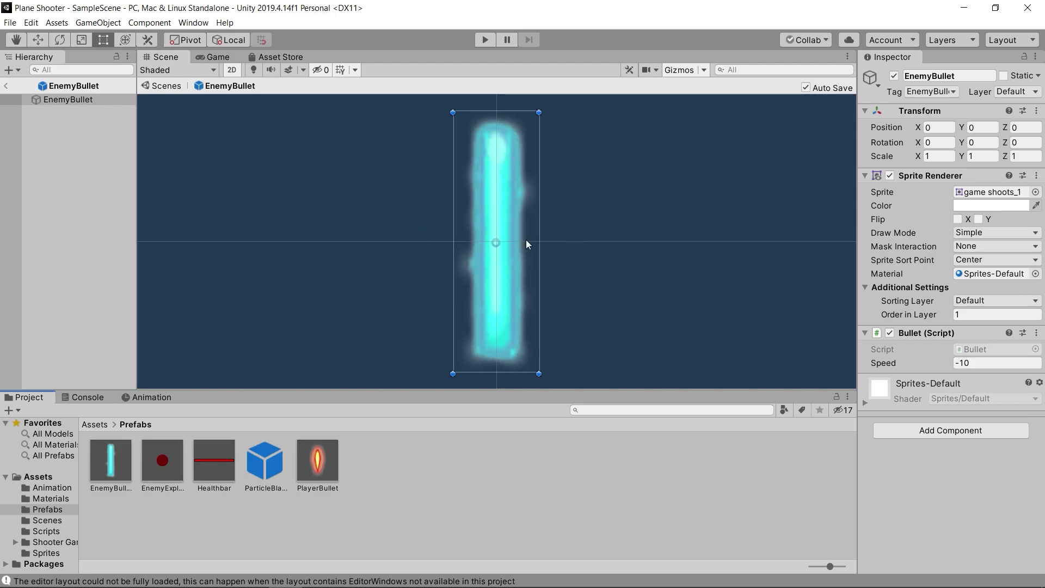
{"action": "left_click", "coordinate": [948, 431]}
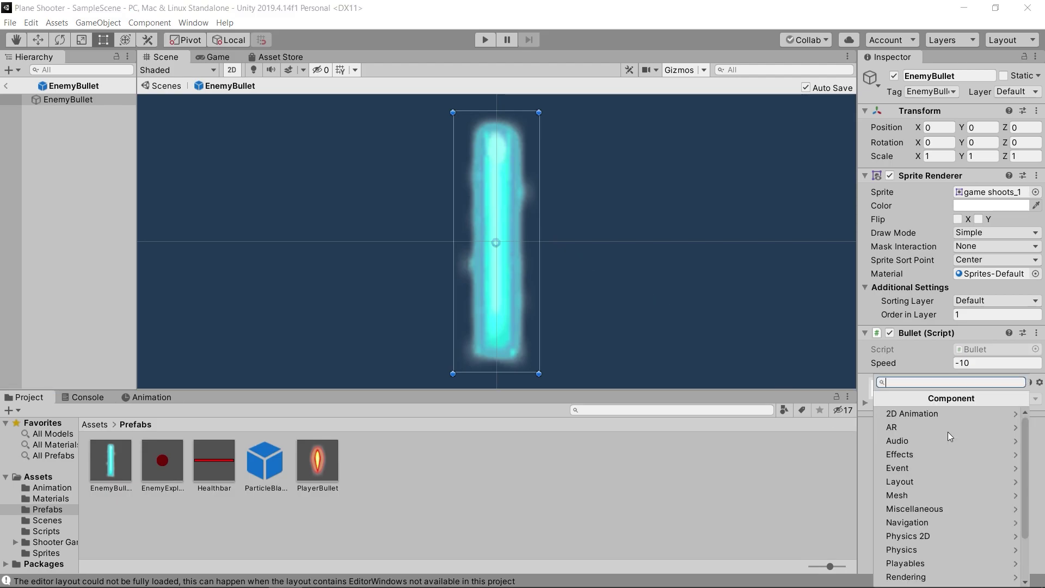
{"action": "left_click", "coordinate": [913, 537]}
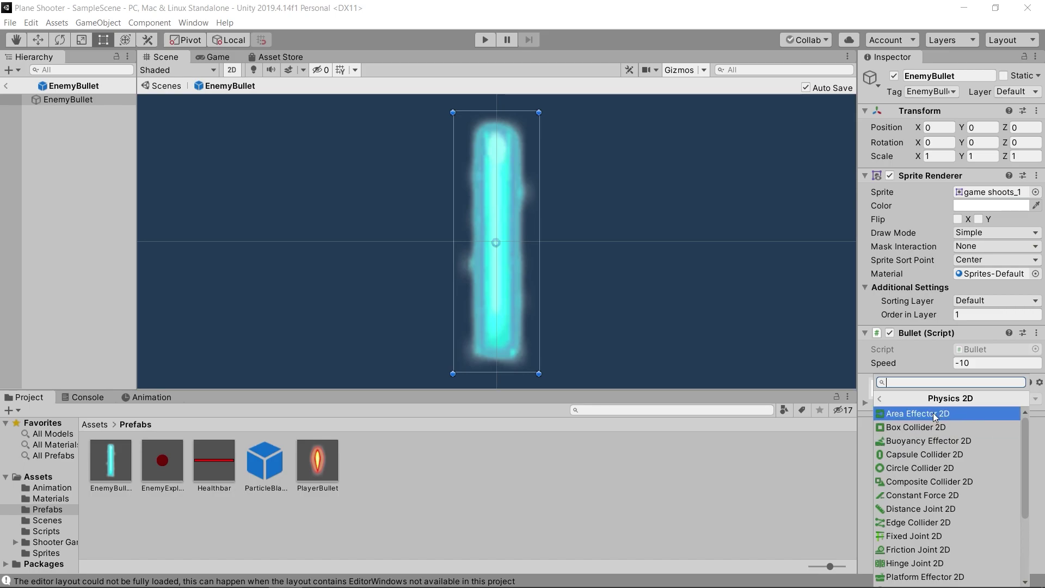
{"action": "left_click", "coordinate": [907, 433]}
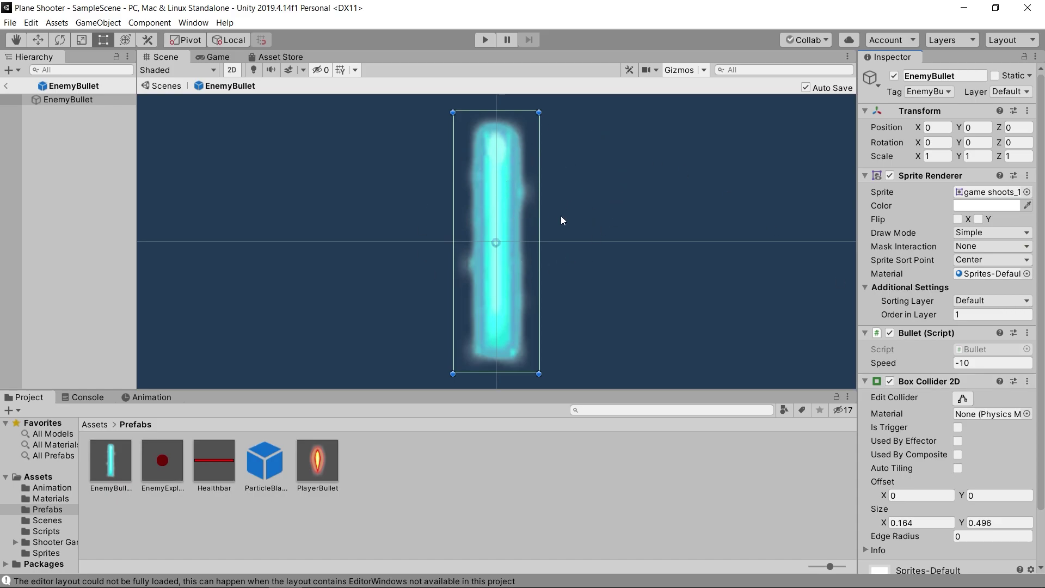
Pull the collider's top, bottom, left and right edges in to the bullet sprite, then return to SampleScene.
{"action": "left_click", "coordinate": [962, 399]}
{"action": "left_click_drag", "start_coordinate": [496, 111], "coordinate": [496, 129]}
{"action": "left_click_drag", "start_coordinate": [539, 251], "coordinate": [517, 250]}
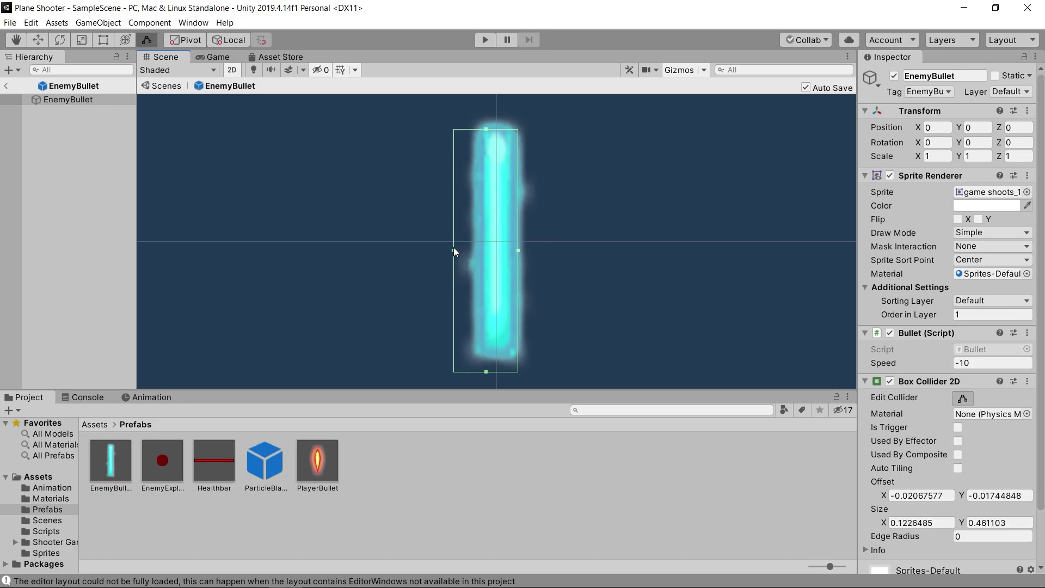
{"action": "left_click_drag", "start_coordinate": [454, 250], "coordinate": [478, 251]}
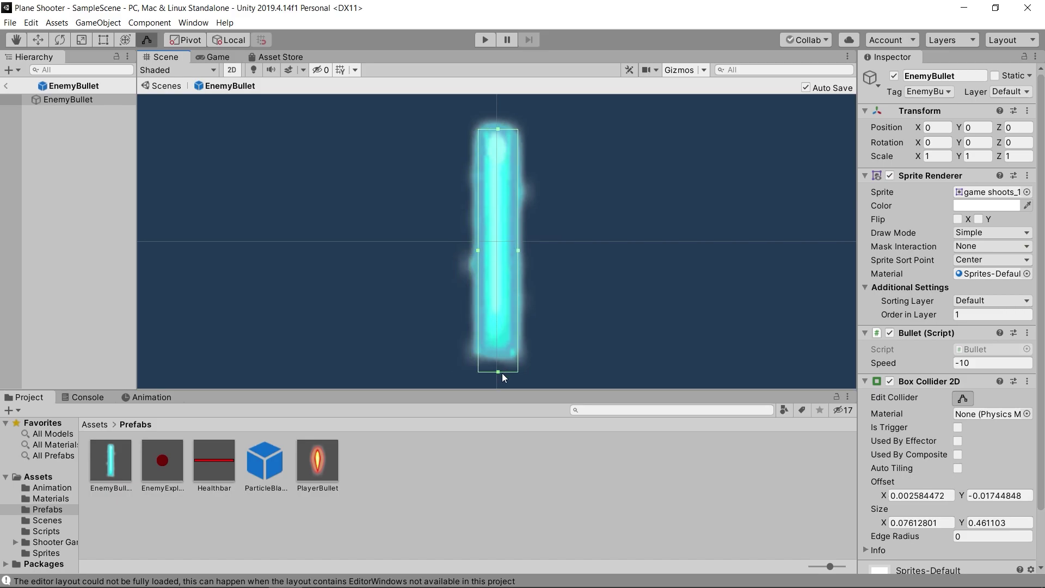
{"action": "left_click_drag", "start_coordinate": [499, 370], "coordinate": [496, 356]}
{"action": "left_click", "coordinate": [6, 85]}
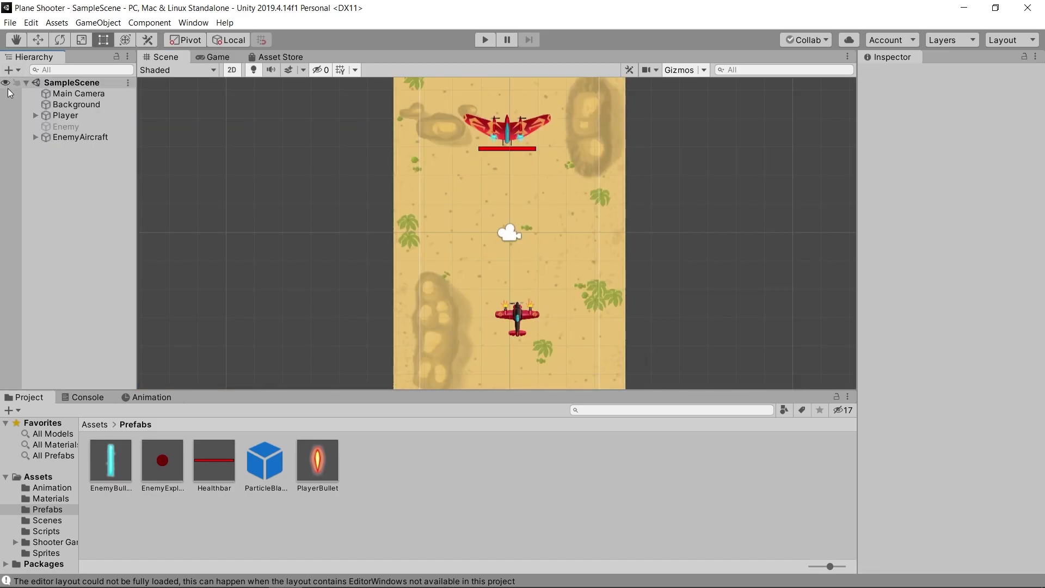
Attach an Edge Collider 2D (offset 0, 0, edge radius 0) to the Player plane and zoom onto it.
{"action": "left_click", "coordinate": [67, 116]}
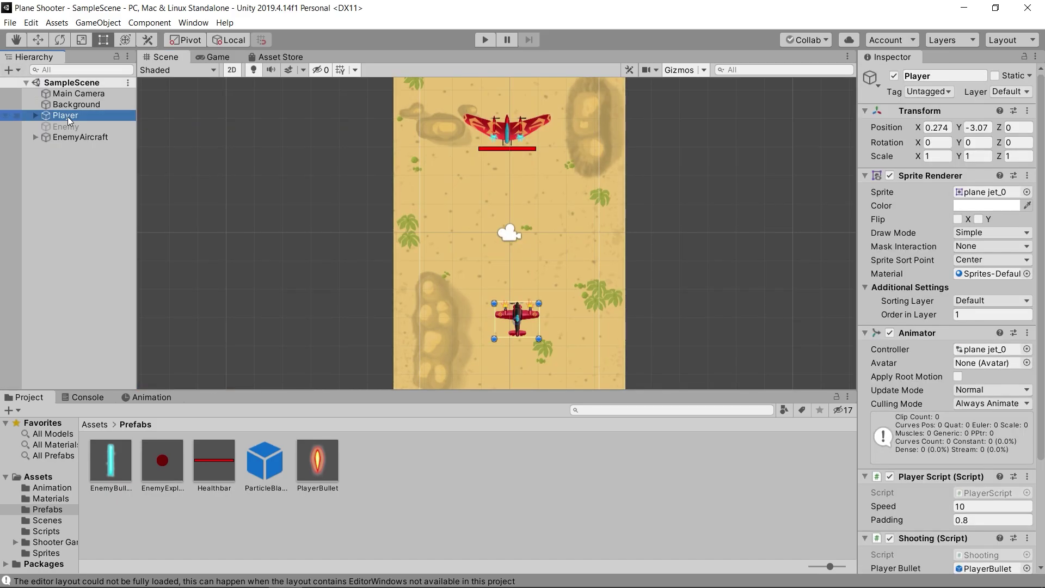
{"action": "scroll", "coordinate": [947, 435], "scroll_direction": "down", "scroll_amount": 5}
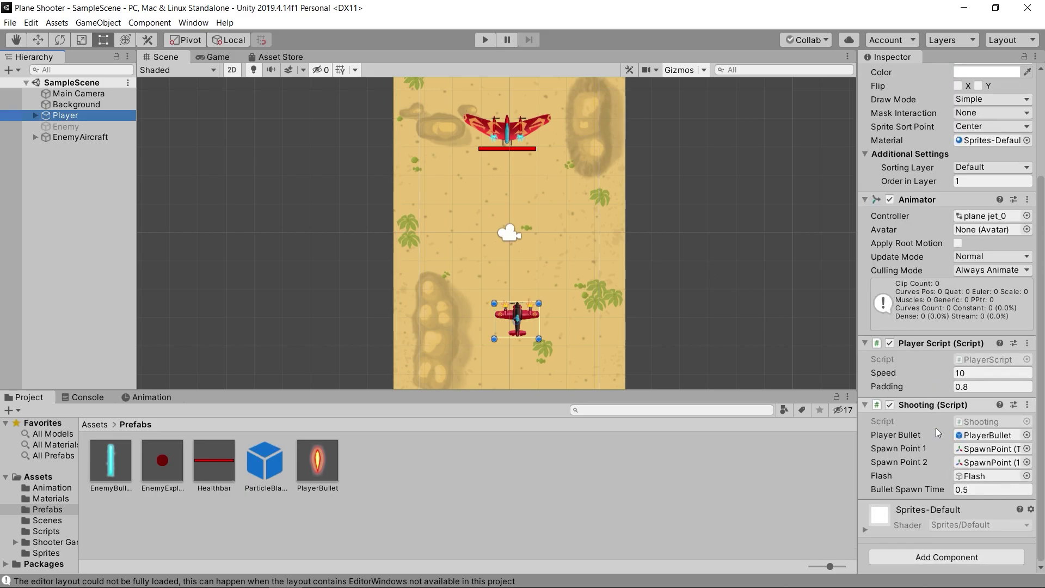
{"action": "left_click", "coordinate": [947, 558]}
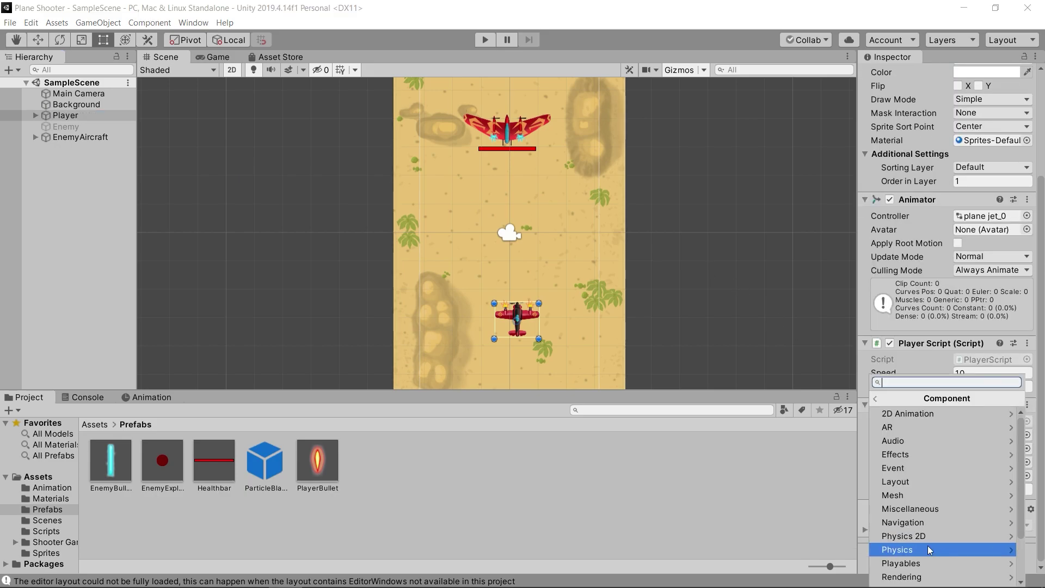
{"action": "left_click", "coordinate": [906, 539]}
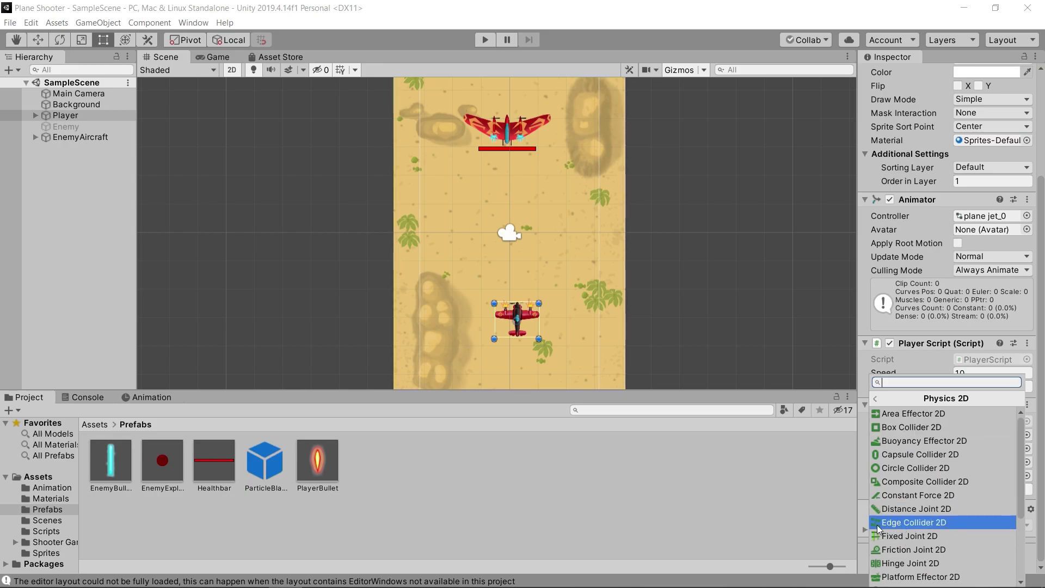
{"action": "left_click", "coordinate": [913, 523]}
{"action": "scroll", "coordinate": [935, 476], "scroll_direction": "down", "scroll_amount": 5}
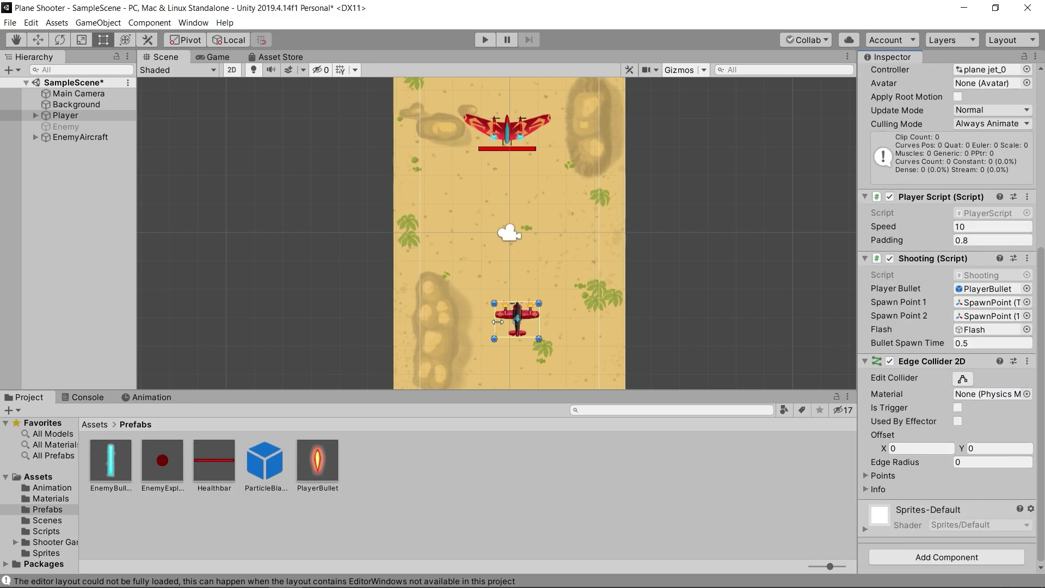
{"action": "scroll", "coordinate": [560, 322], "scroll_direction": "up", "scroll_amount": 2}
{"action": "scroll", "coordinate": [560, 322], "scroll_direction": "up", "scroll_amount": 1}
{"action": "scroll", "coordinate": [558, 321], "scroll_direction": "up", "scroll_amount": 3}
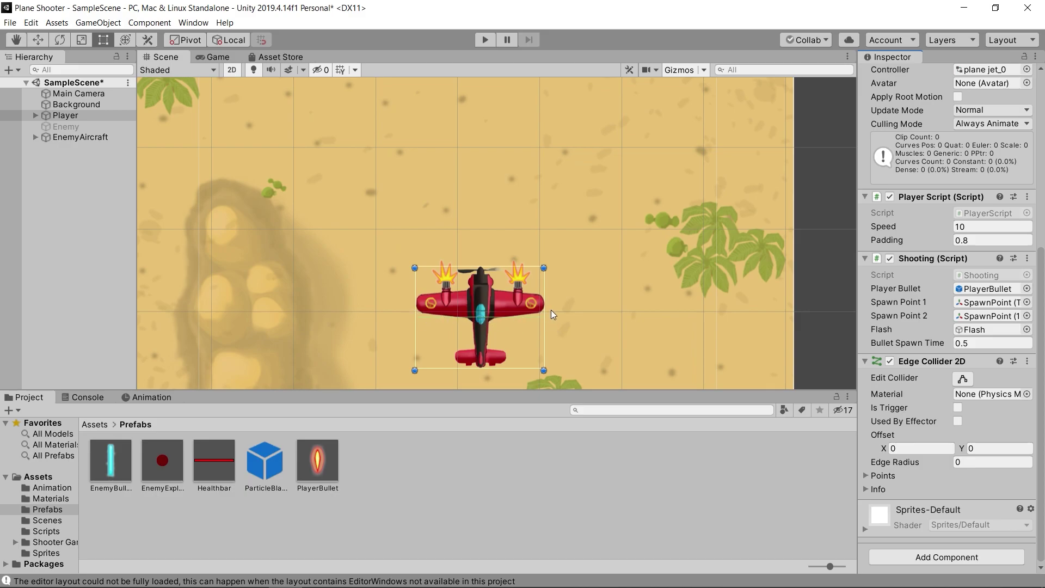
Drag the edge collider's endpoints and a nearby vertex so the line lies along the wings.
{"action": "left_click", "coordinate": [959, 381]}
{"action": "mouse_move", "coordinate": [543, 315]}
{"action": "left_mouse_down"}
{"action": "mouse_move", "coordinate": [544, 302]}
{"action": "mouse_move", "coordinate": [475, 298]}
{"action": "left_mouse_up"}
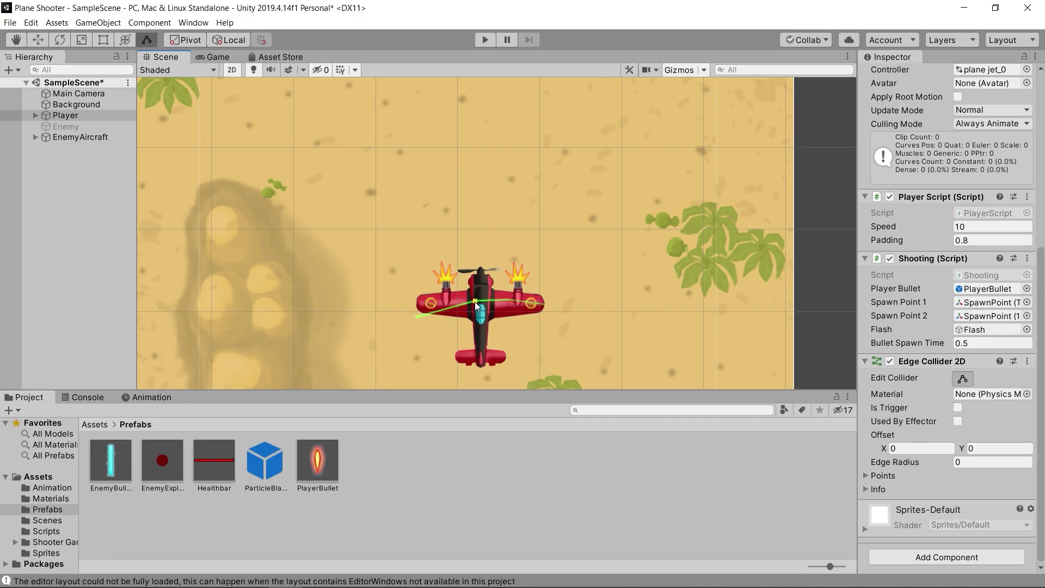
{"action": "left_click_drag", "start_coordinate": [413, 319], "coordinate": [419, 302]}
{"action": "left_click_drag", "start_coordinate": [462, 298], "coordinate": [463, 302]}
{"action": "scroll", "coordinate": [519, 315], "scroll_direction": "up", "scroll_amount": 1}
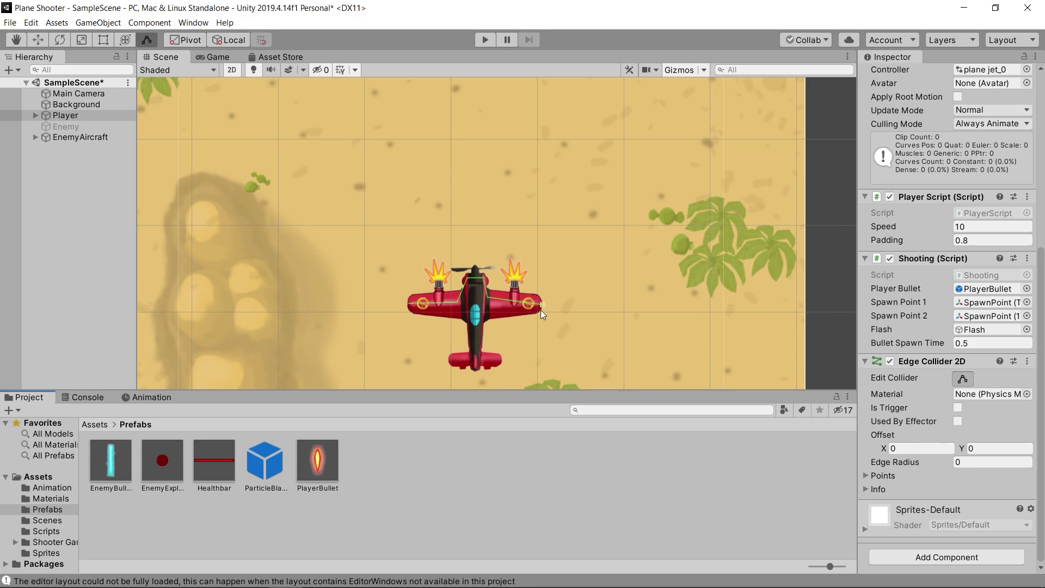
Add a Rigidbody 2D to the Player and set its body type to Kinematic.
{"action": "left_click", "coordinate": [907, 561]}
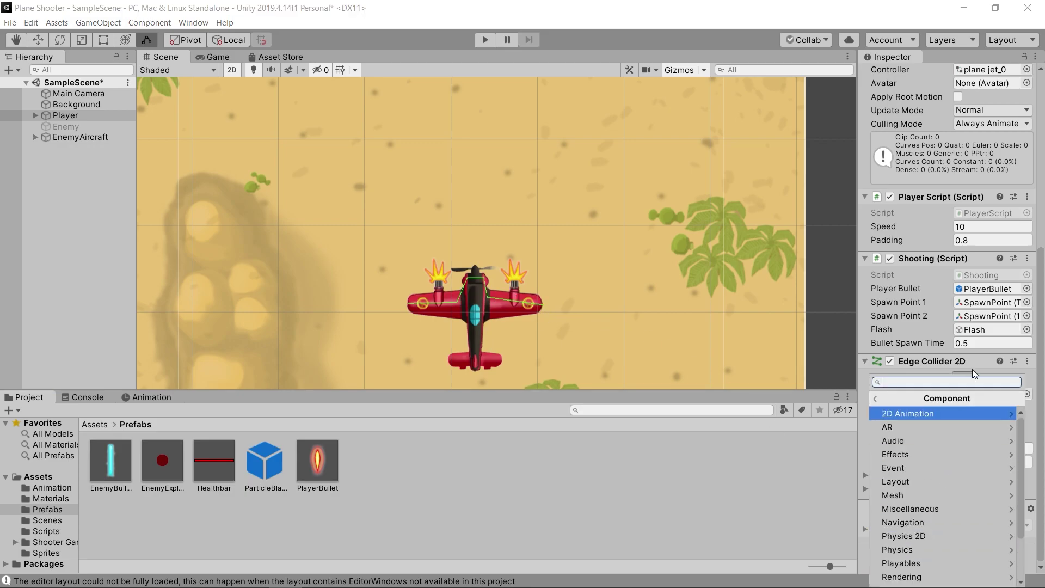
{"action": "left_click", "coordinate": [917, 537]}
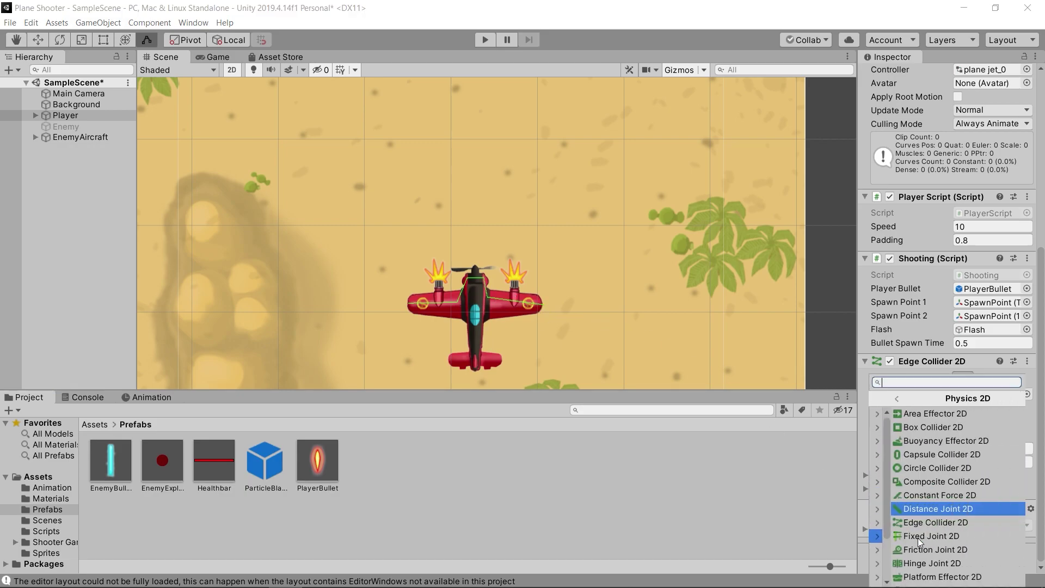
{"action": "scroll", "coordinate": [916, 537], "scroll_direction": "down", "scroll_amount": 3}
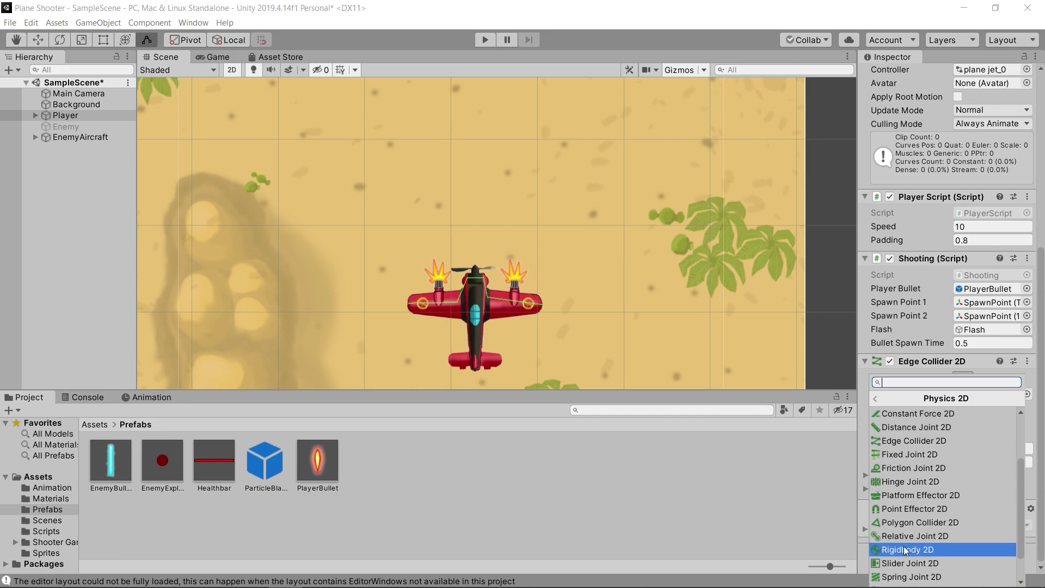
{"action": "left_click", "coordinate": [904, 549]}
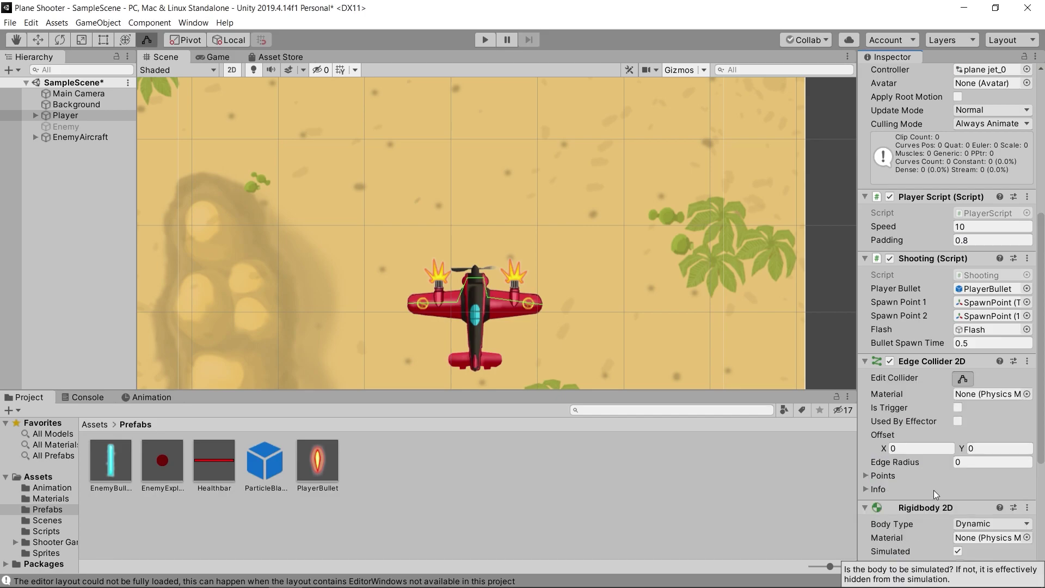
{"action": "scroll", "coordinate": [933, 489], "scroll_direction": "down", "scroll_amount": 5}
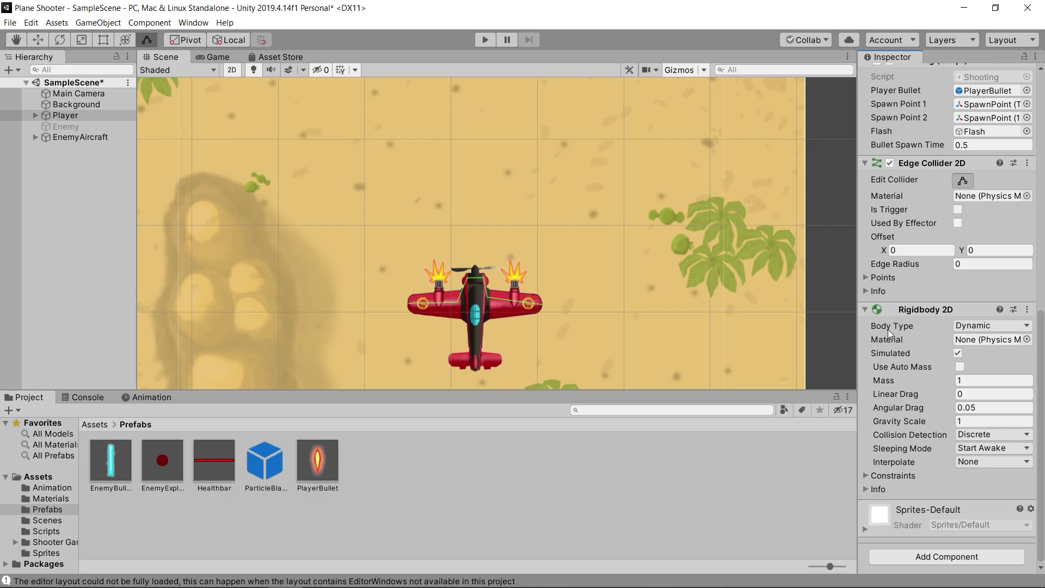
{"action": "left_click", "coordinate": [975, 327]}
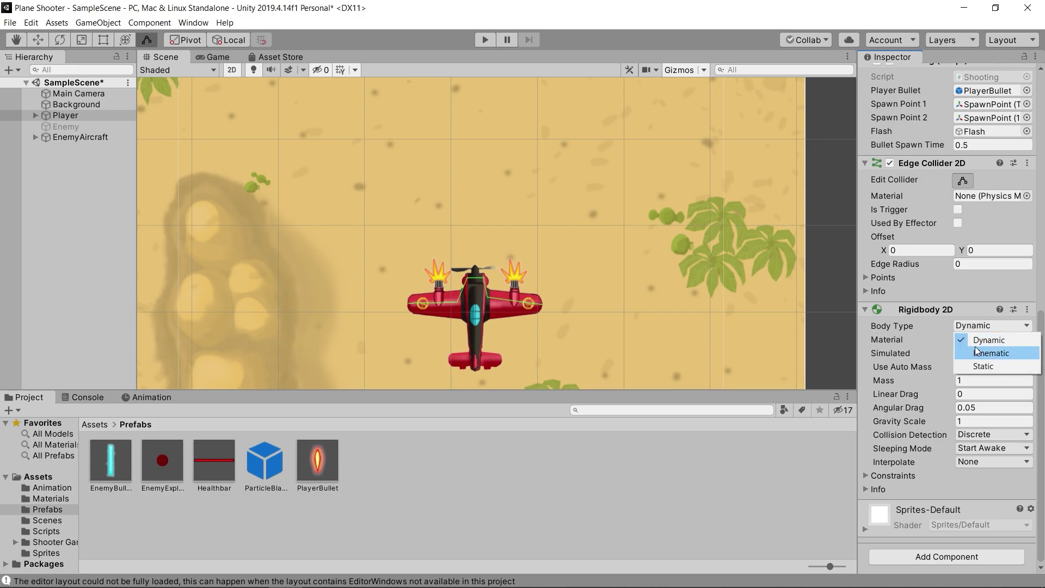
{"action": "left_click", "coordinate": [990, 353]}
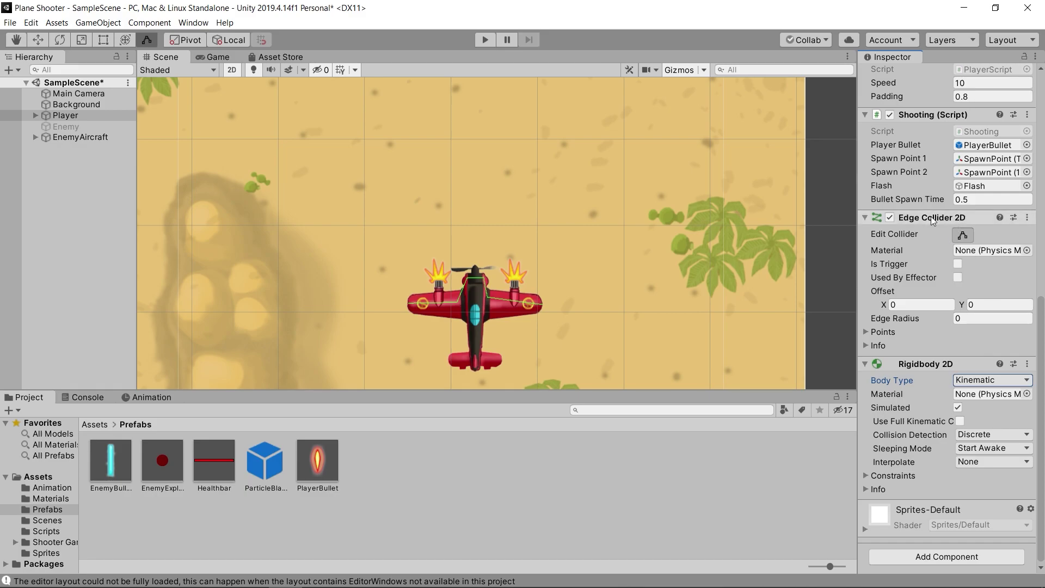
Tick Is Trigger on the Edge Collider 2D and open PlayerScript in Visual Studio.
{"action": "left_click", "coordinate": [956, 261]}
{"action": "left_click", "coordinate": [957, 263]}
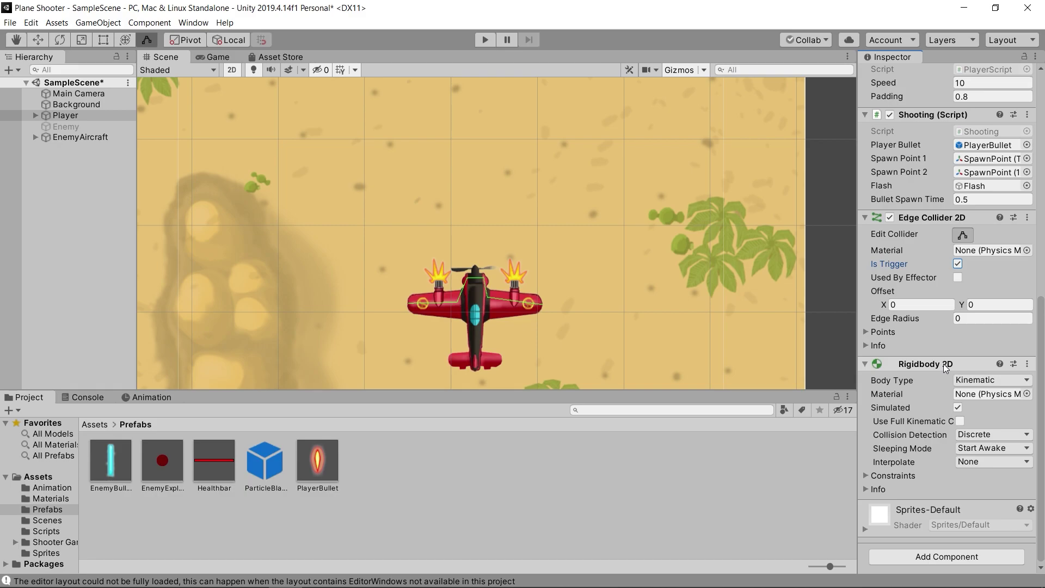
{"action": "scroll", "coordinate": [942, 363], "scroll_direction": "up", "scroll_amount": 5}
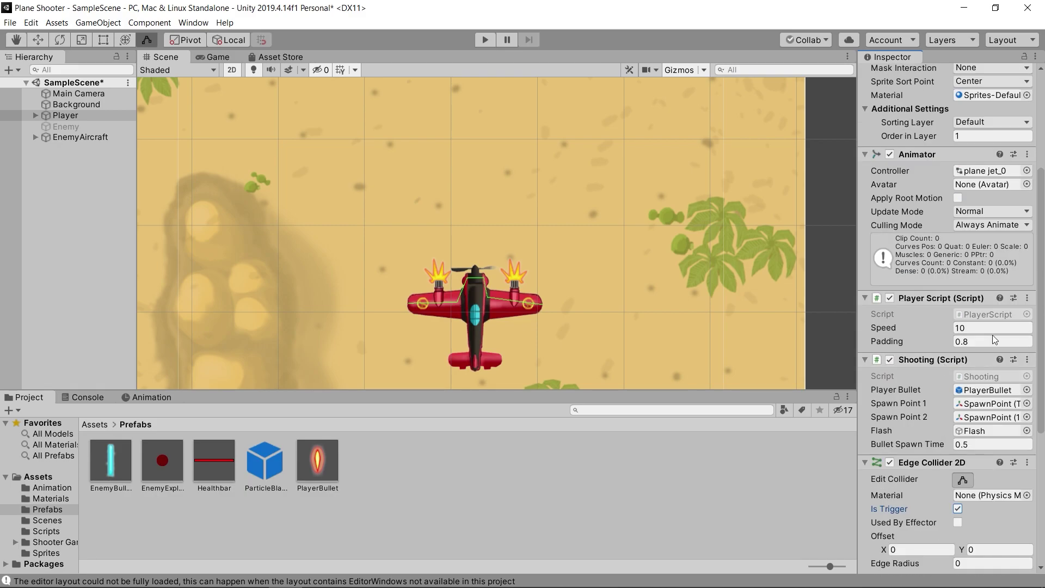
{"action": "double_click", "coordinate": [972, 312]}
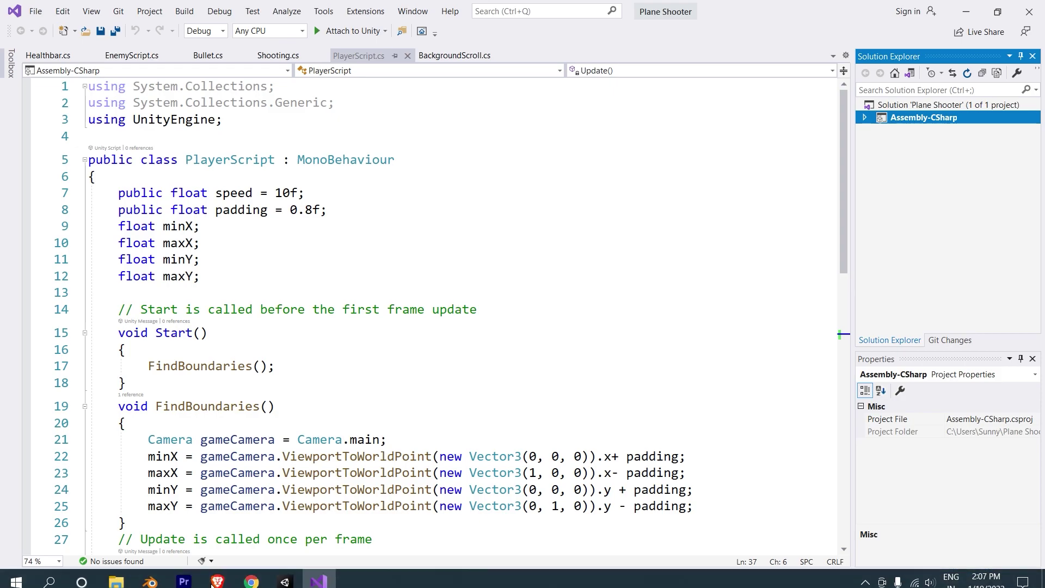
{"action": "left_click", "coordinate": [253, 576]}
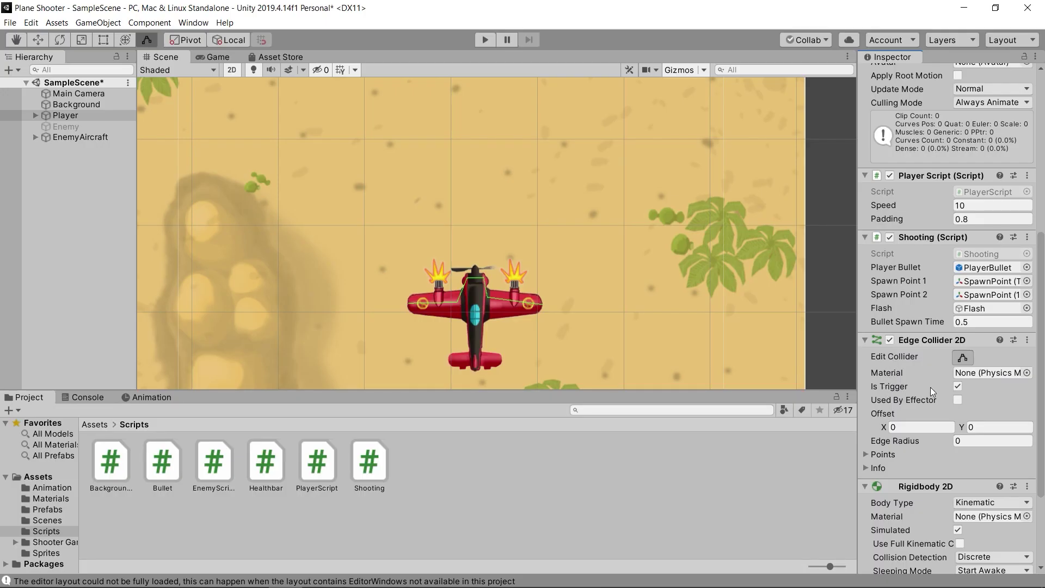
Generate an OnTriggerEnter2D(Collider2D collision) stub below Update in PlayerScript via 'void ontr'.
{"action": "key", "text": "alt+Tab"}
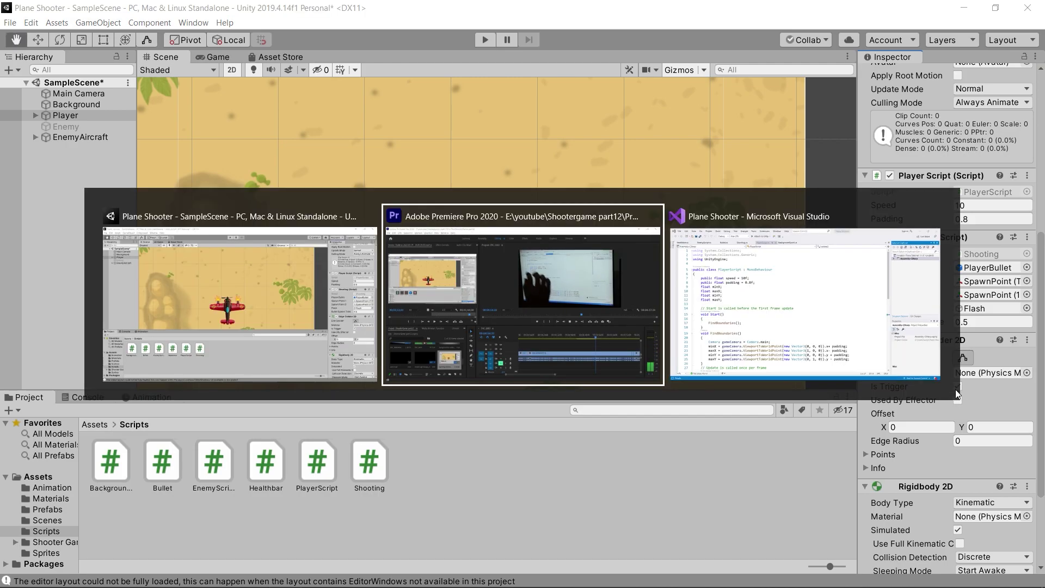
{"action": "left_click", "coordinate": [715, 365]}
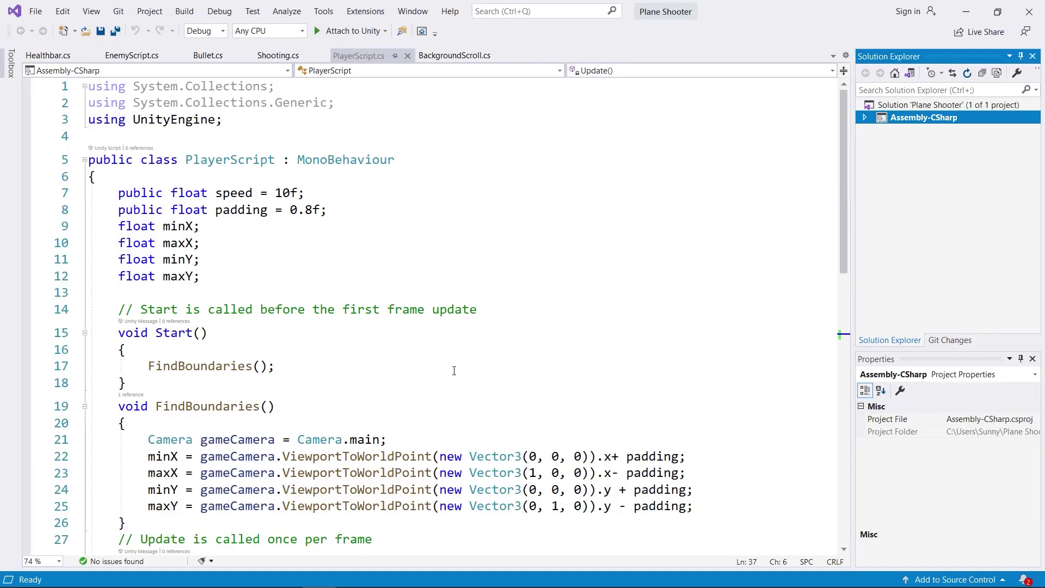
{"action": "scroll", "coordinate": [454, 371], "scroll_direction": "down", "scroll_amount": 2}
{"action": "scroll", "coordinate": [454, 371], "scroll_direction": "down", "scroll_amount": 2}
{"action": "scroll", "coordinate": [454, 371], "scroll_direction": "down", "scroll_amount": 2}
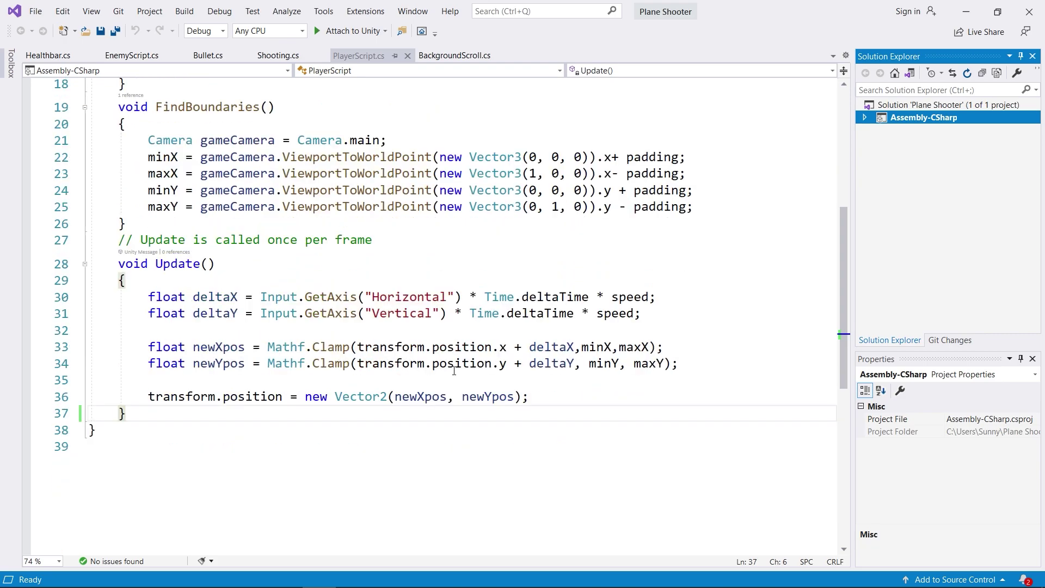
{"action": "left_click", "coordinate": [194, 419]}
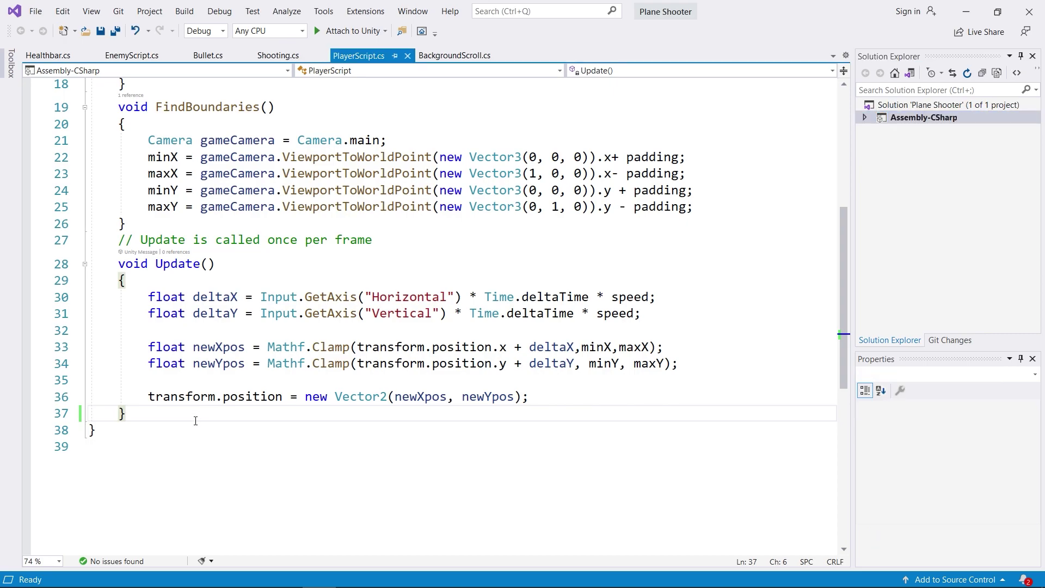
{"action": "key", "text": "Return"}
{"action": "type", "text": "void "}
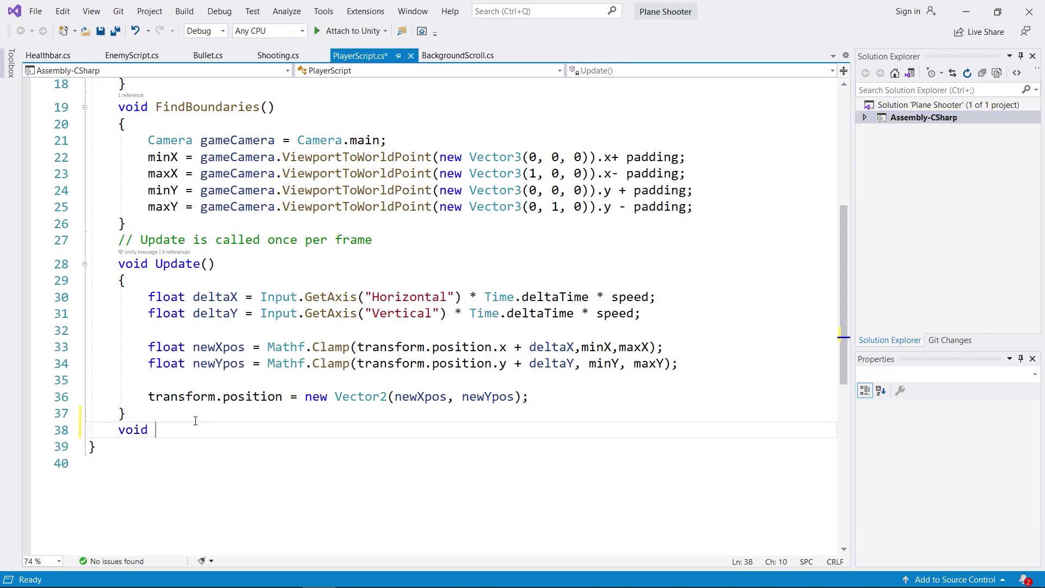
{"action": "type", "text": "ontr"}
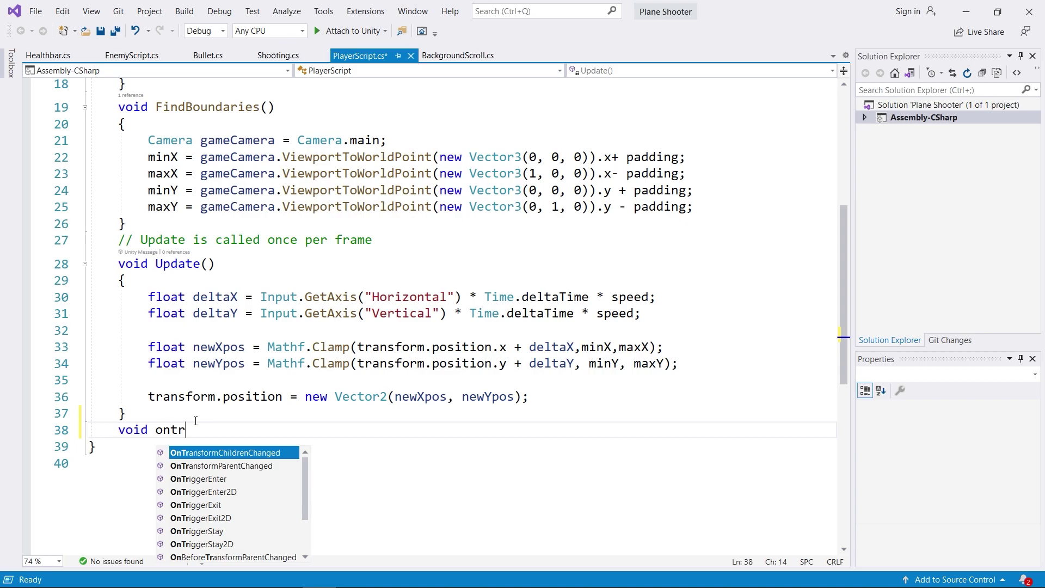
{"action": "key", "text": "Down"}
{"action": "key", "text": "Down"}
{"action": "key", "text": "Down"}
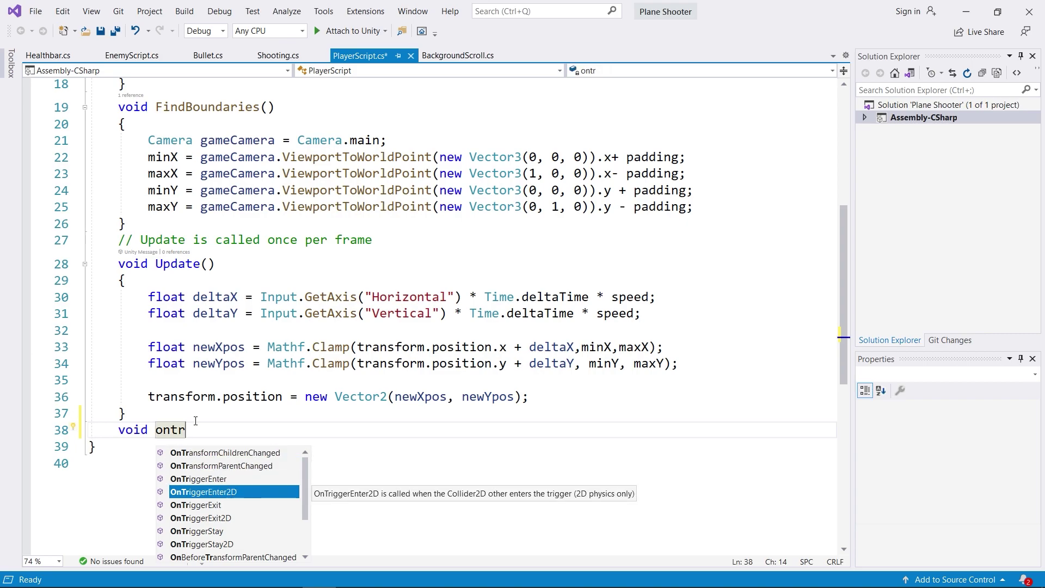
{"action": "key", "text": "Escape"}
{"action": "key", "text": "Tab"}
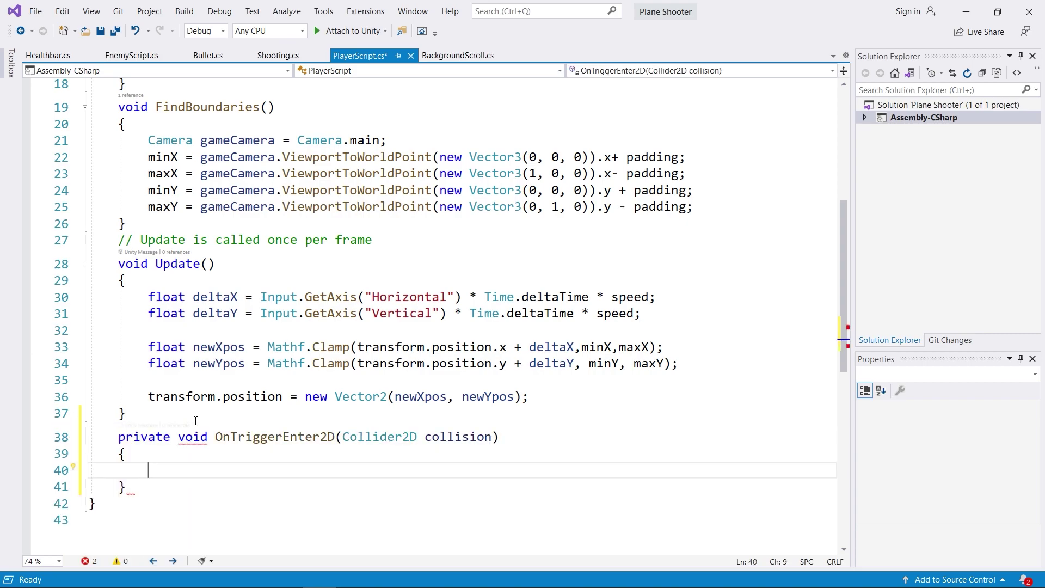
Select the new OnTriggerEnter2D signature line and return to Unity.
{"action": "left_click_drag", "start_coordinate": [118, 436], "coordinate": [523, 434]}
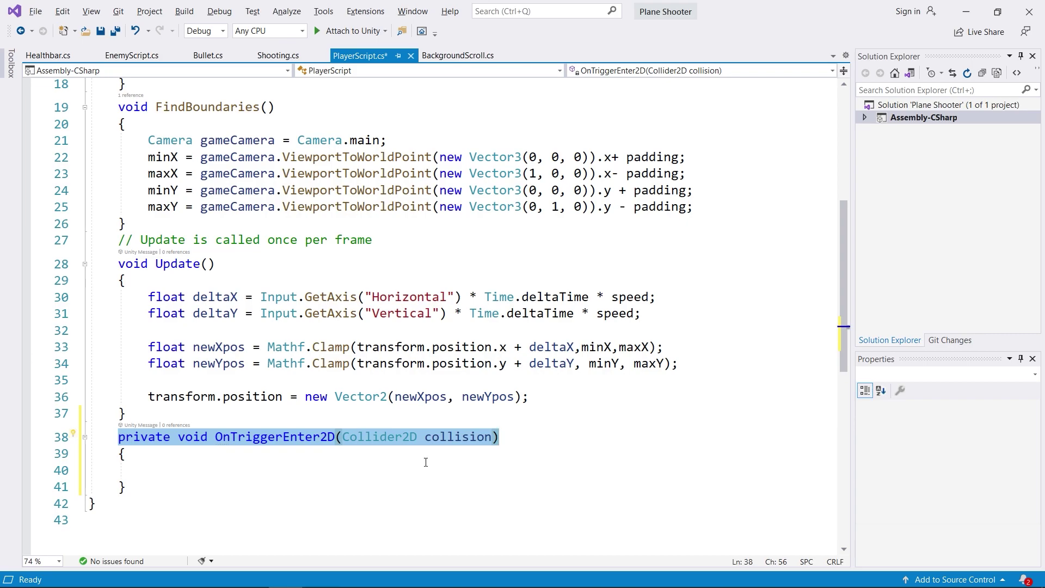
{"action": "key", "text": "alt+Tab"}
{"action": "key", "text": "Tab"}
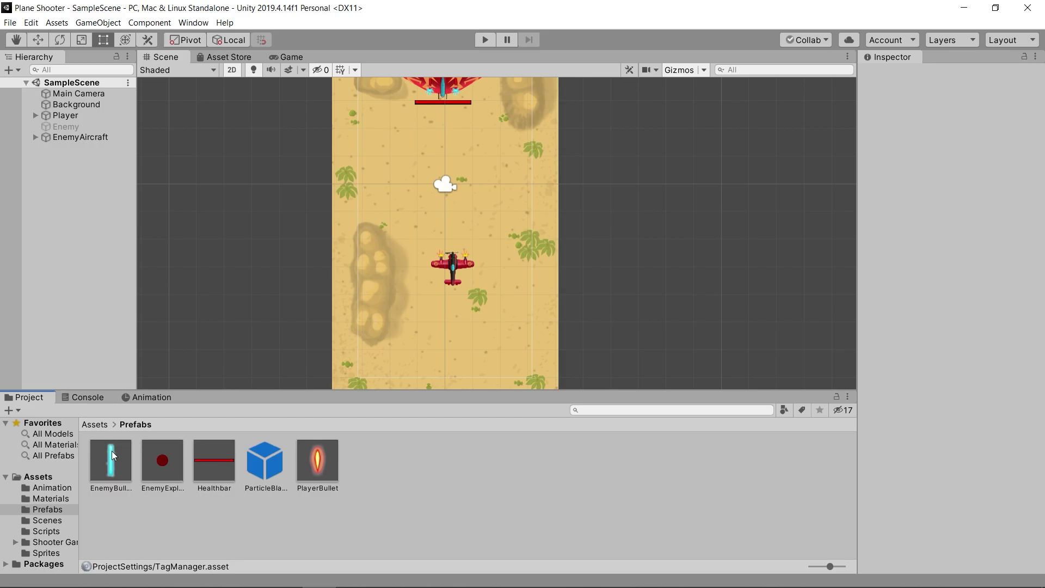
From the EnemyBullet prefab's Tag menu, create and save a new EnemyBullet tag.
{"action": "left_click", "coordinate": [112, 451]}
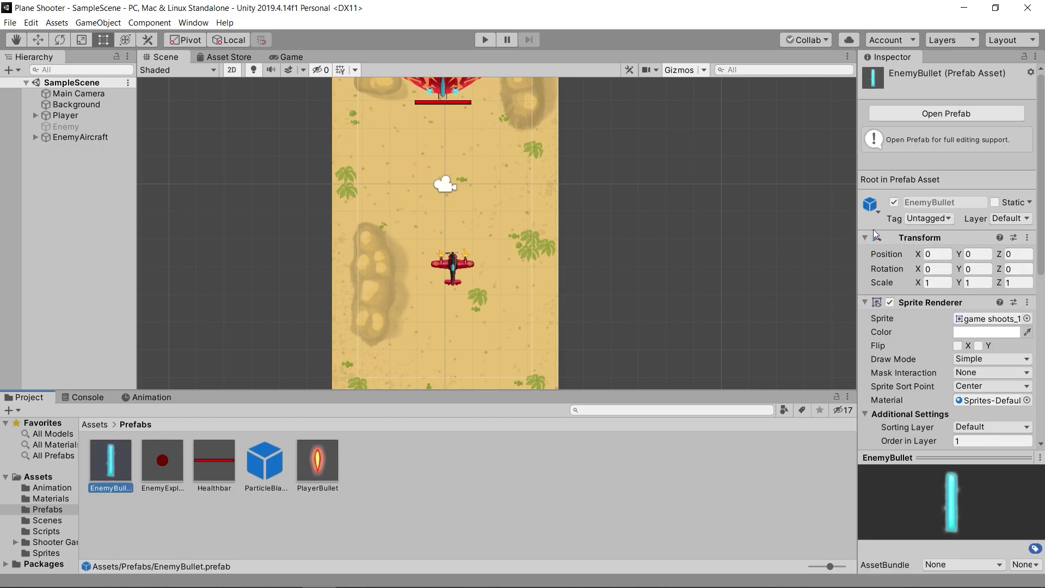
{"action": "left_click", "coordinate": [923, 220]}
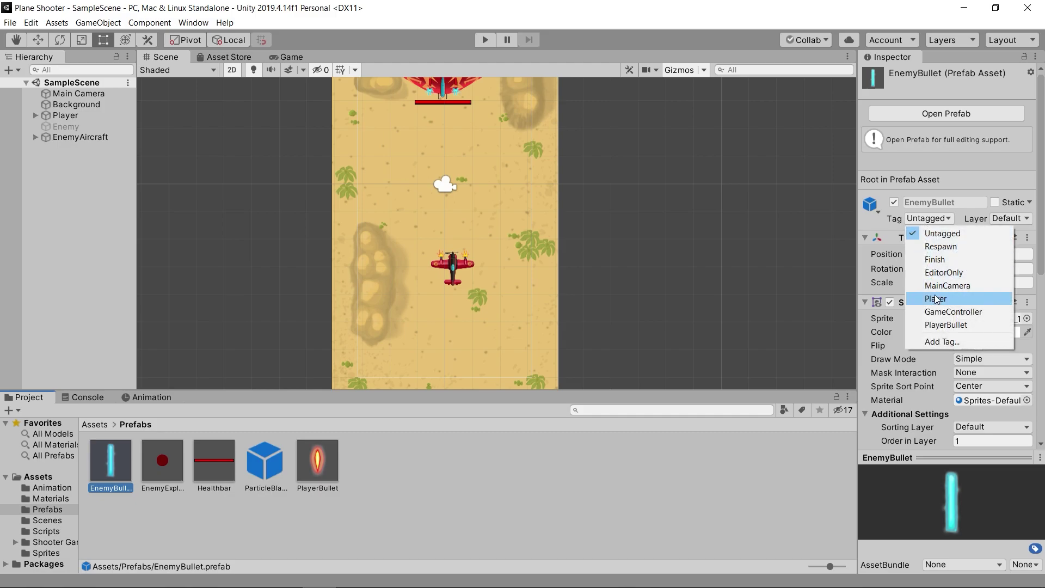
{"action": "left_click", "coordinate": [939, 342]}
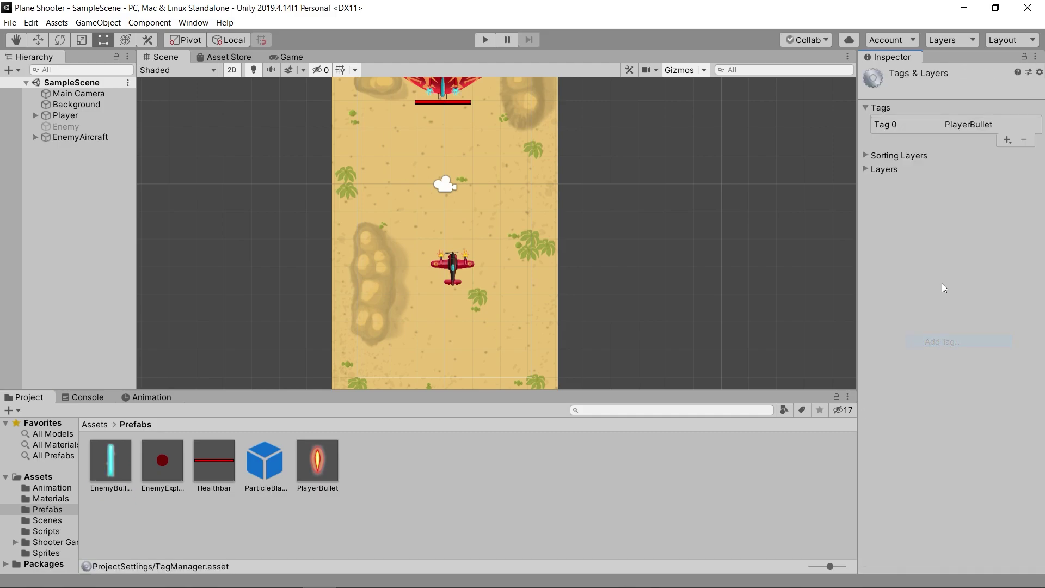
{"action": "left_click", "coordinate": [1006, 140]}
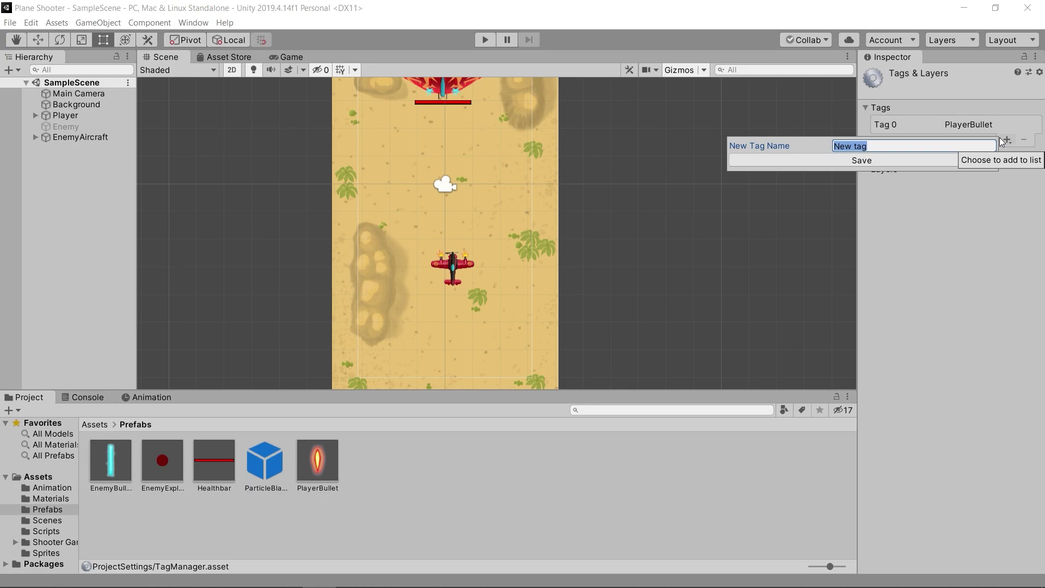
{"action": "type", "text": "EnemyBullet"}
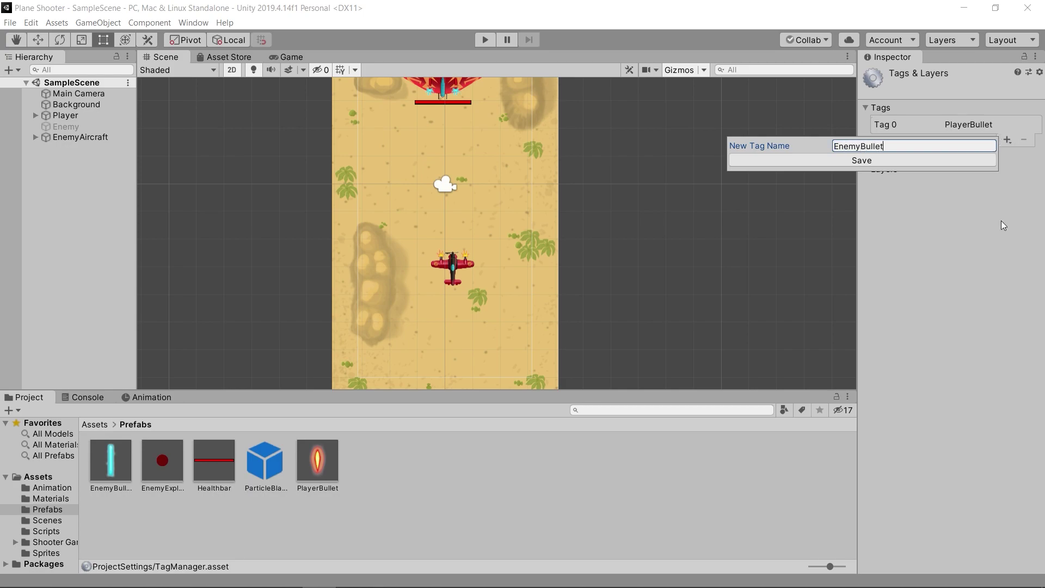
{"action": "key", "text": "Return"}
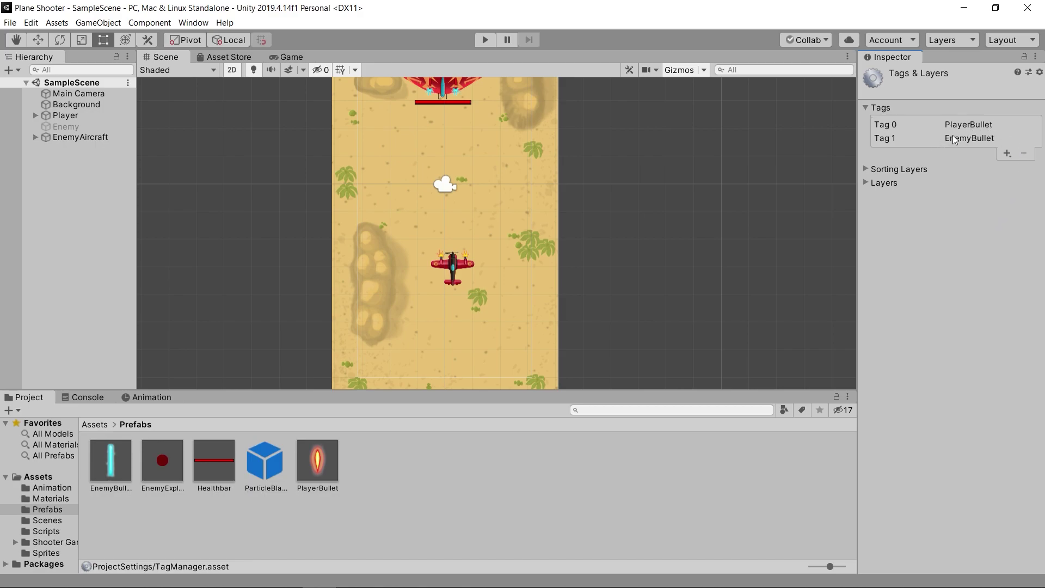
{"action": "left_click", "coordinate": [114, 467]}
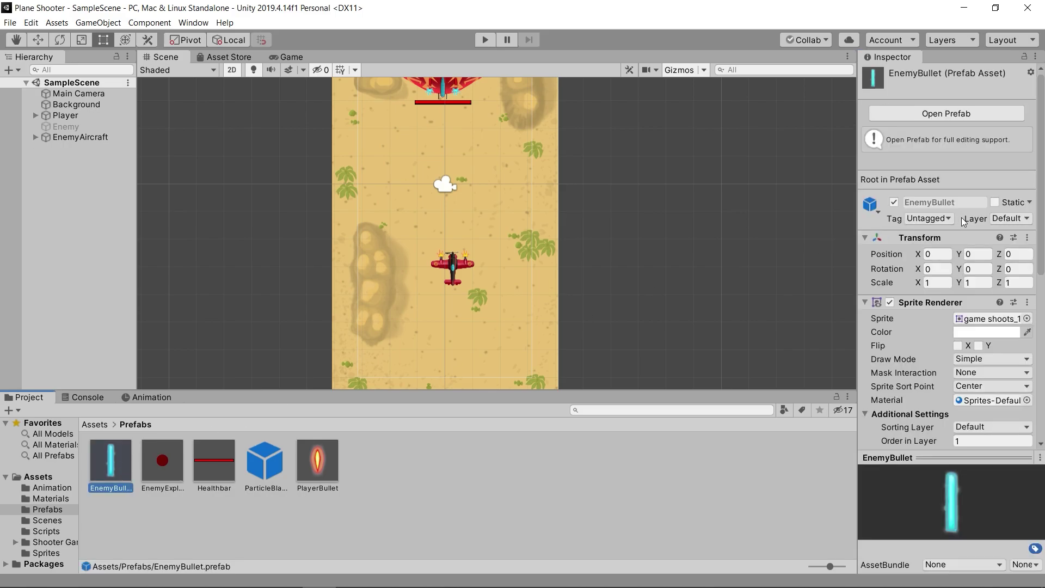
Set the EnemyBullet prefab's tag to EnemyBullet and go back to Visual Studio.
{"action": "left_click", "coordinate": [933, 218]}
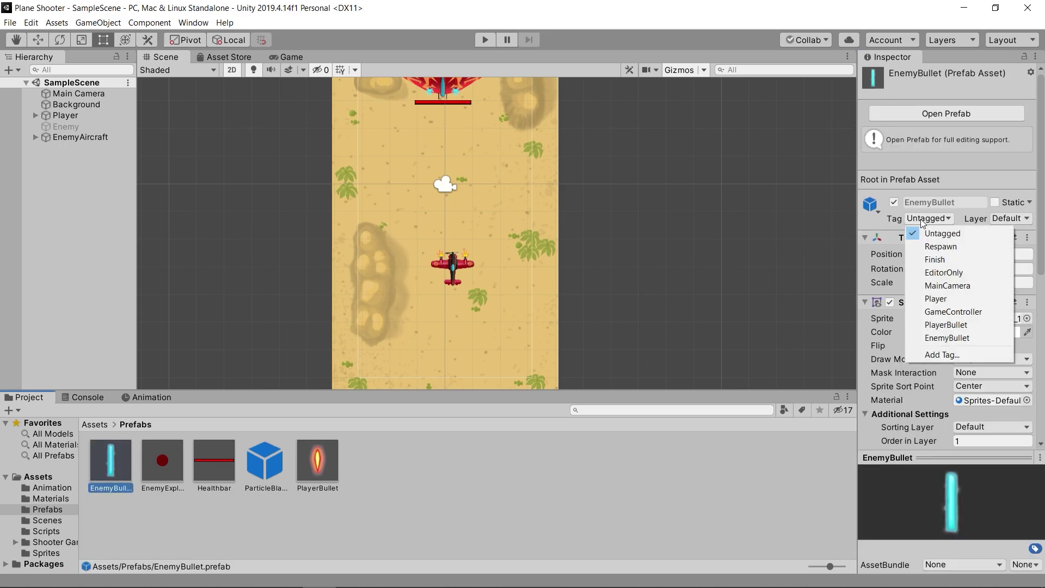
{"action": "left_click", "coordinate": [941, 339]}
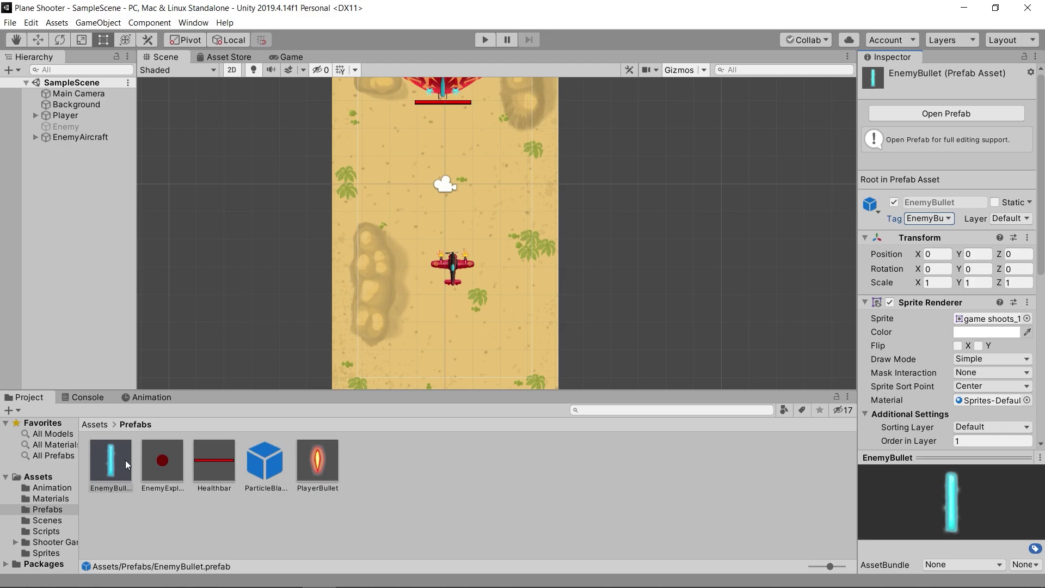
{"action": "key", "text": "alt+Tab"}
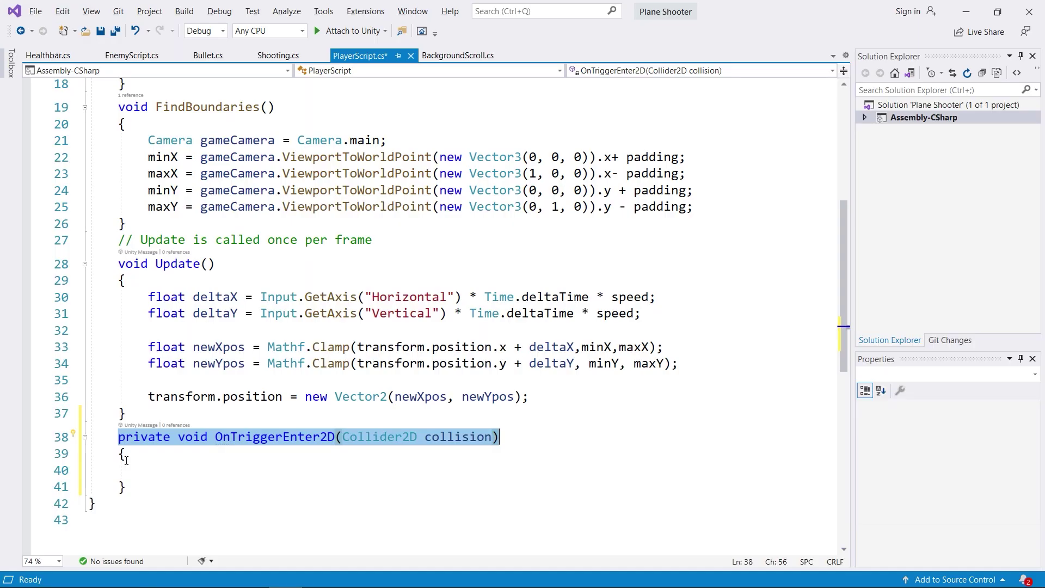
Inside OnTriggerEnter2D, add an if (collision.gameObject.tag == "EnemyBullet") check.
{"action": "left_click", "coordinate": [214, 473]}
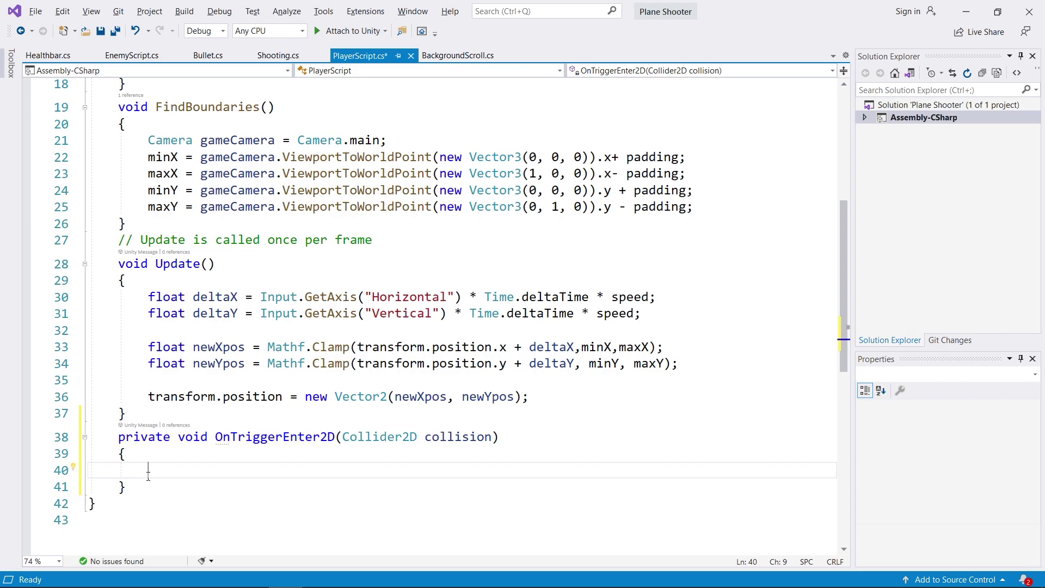
{"action": "type", "text": "if"}
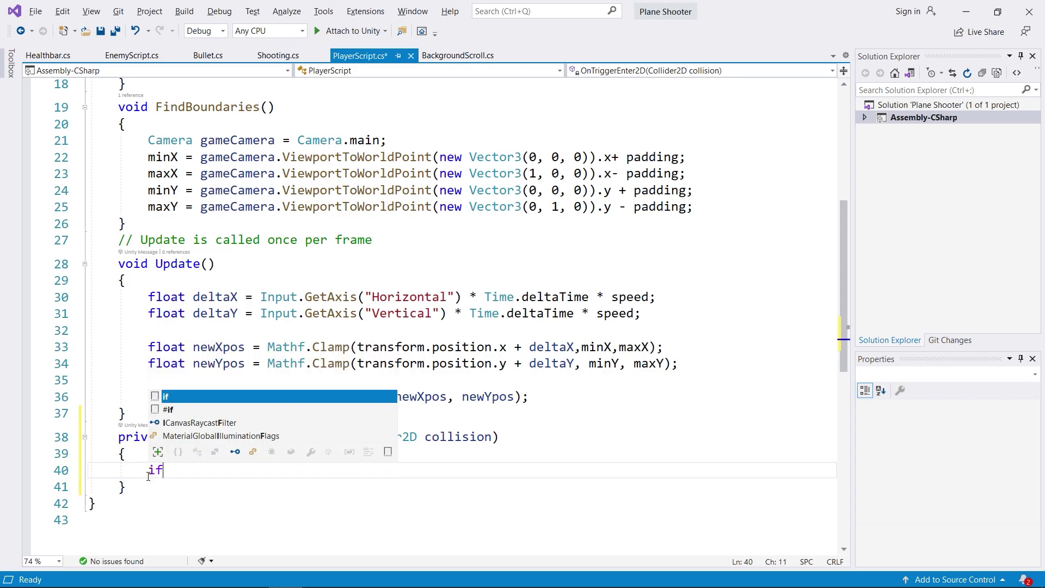
{"action": "key", "text": "Escape"}
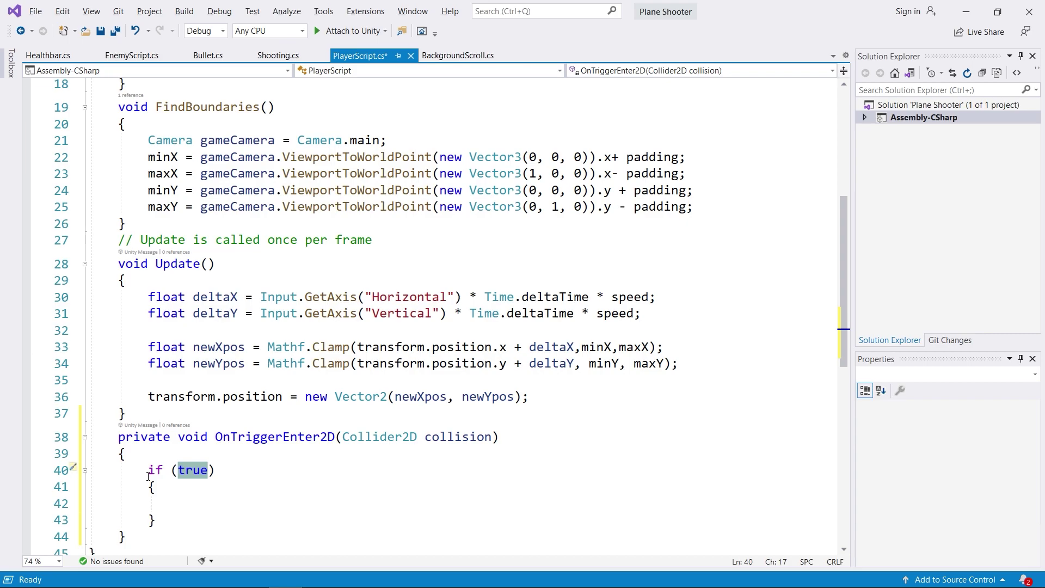
{"action": "type", "text": "col"}
{"action": "key", "text": "Tab"}
{"action": "type", "text": "."}
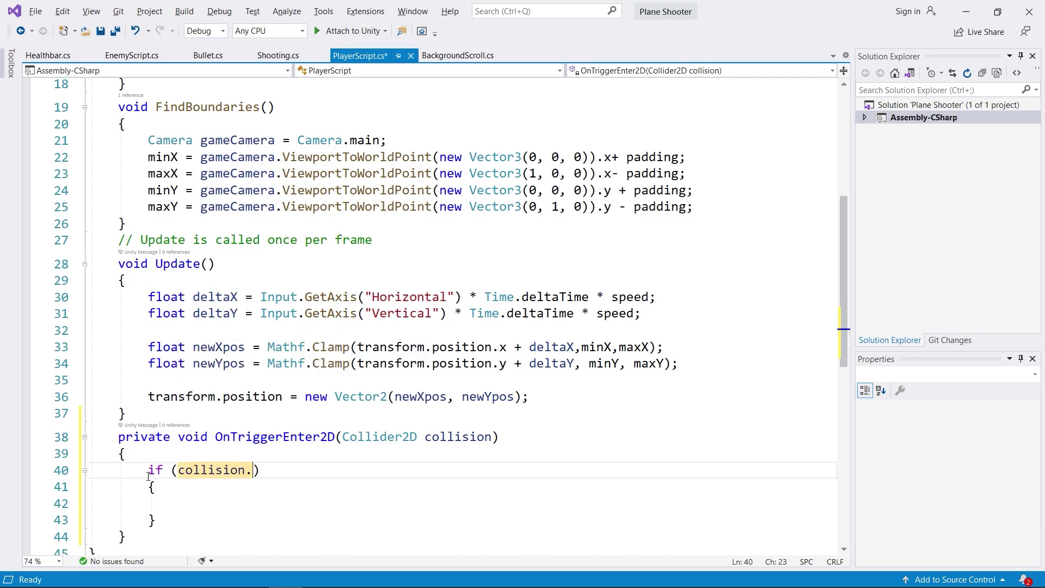
{"action": "type", "text": "g"}
{"action": "key", "text": "Tab"}
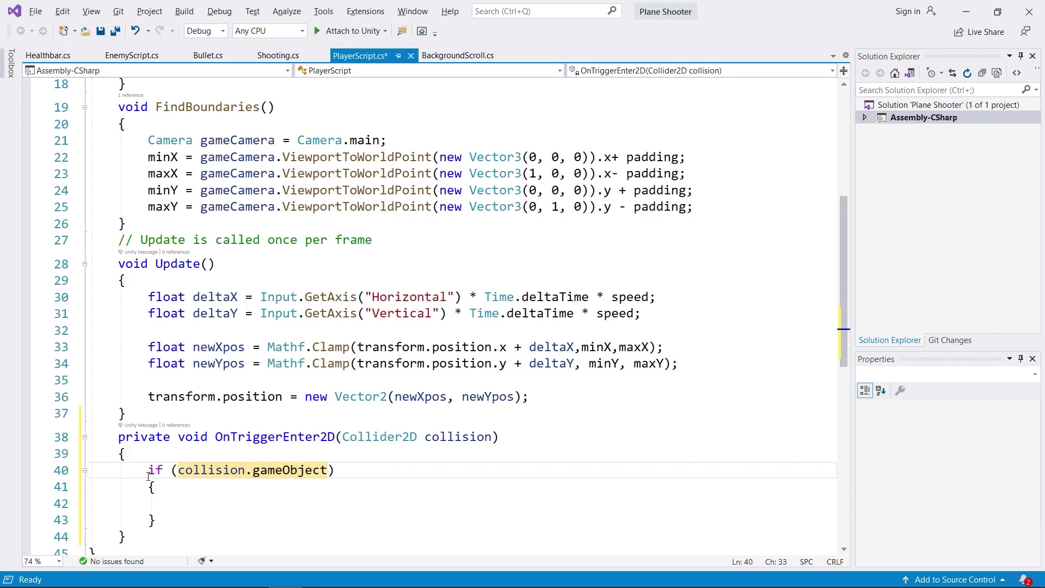
{"action": "type", "text": ".tag==\"\""}
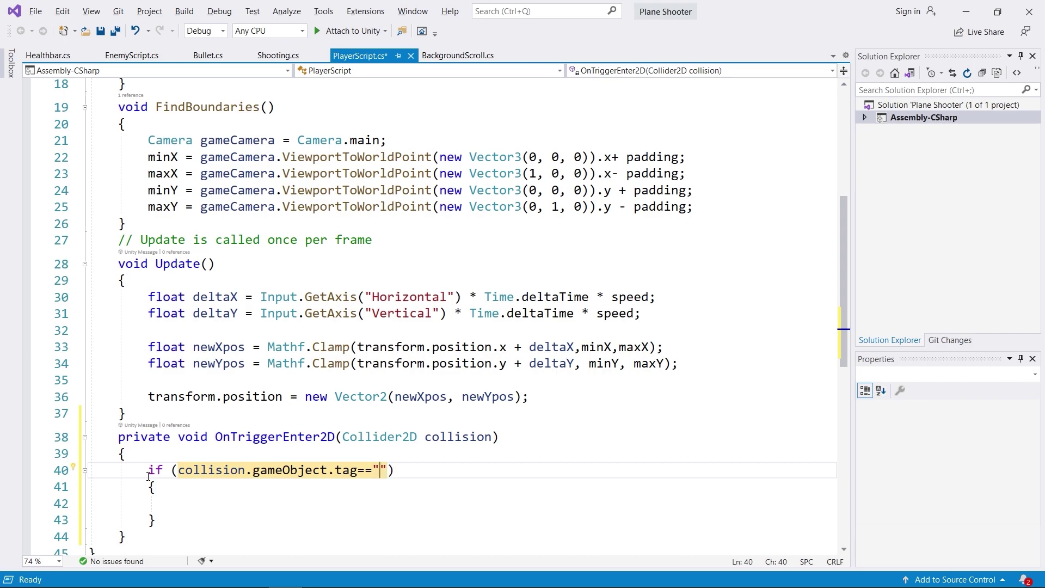
{"action": "type", "text": "EnemyBullet"}
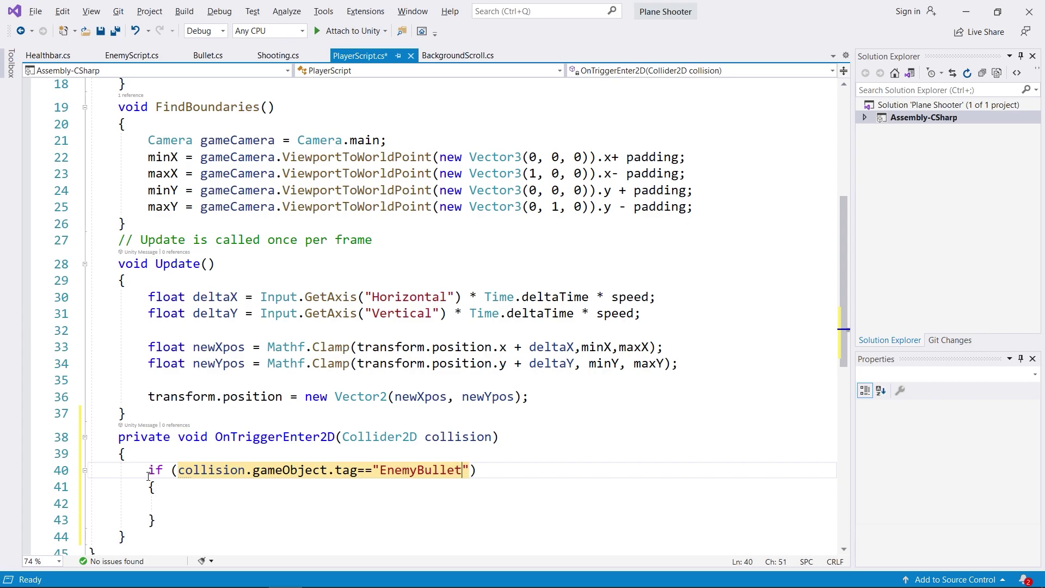
Put Destroy(gameObject); in the if block, save PlayerScript and return to Unity.
{"action": "key", "text": "Down"}
{"action": "key", "text": "Down"}
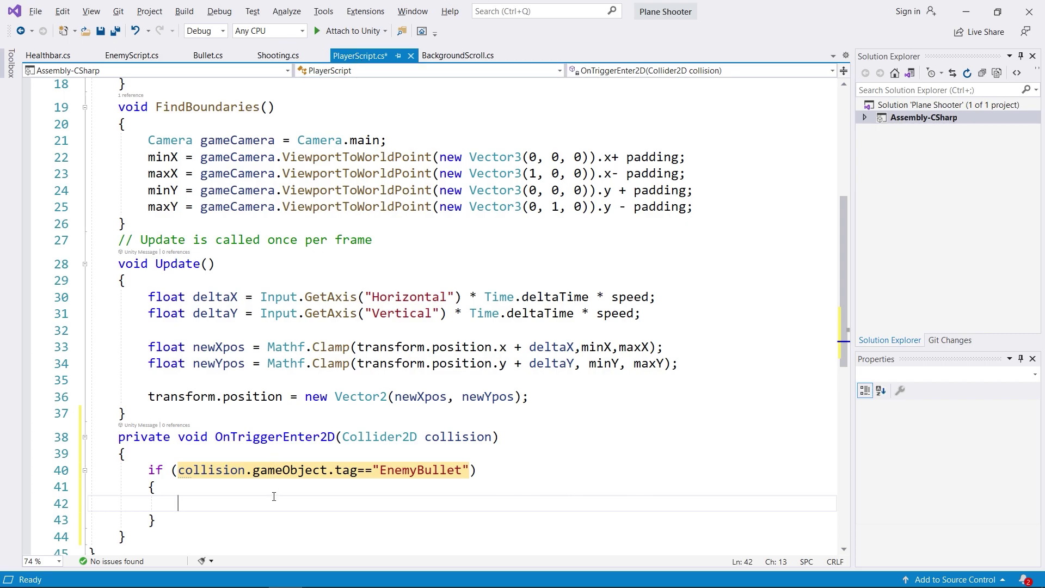
{"action": "type", "text": "des"}
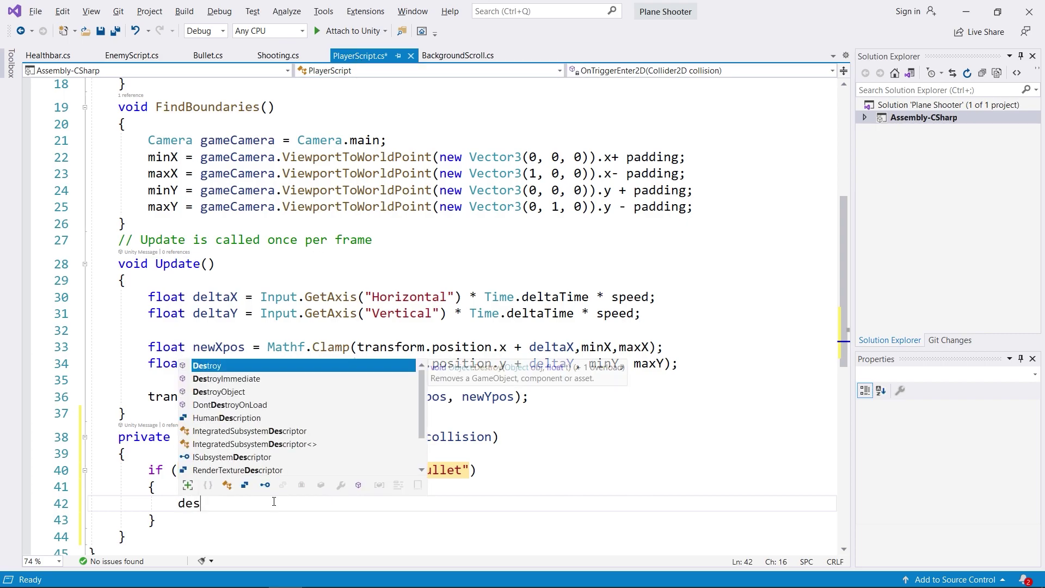
{"action": "key", "text": "Tab"}
{"action": "type", "text": "("}
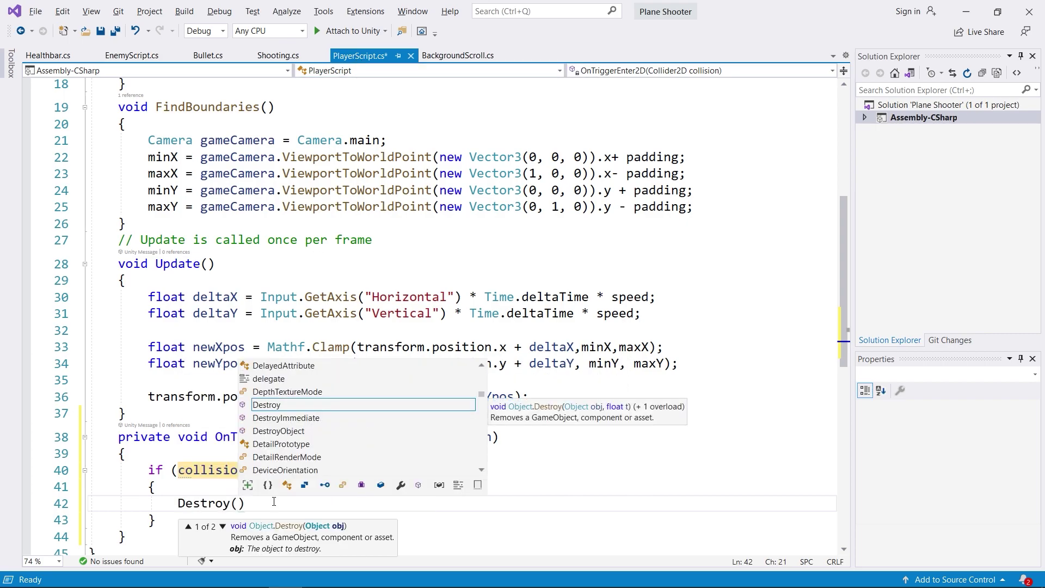
{"action": "type", "text": "ga"}
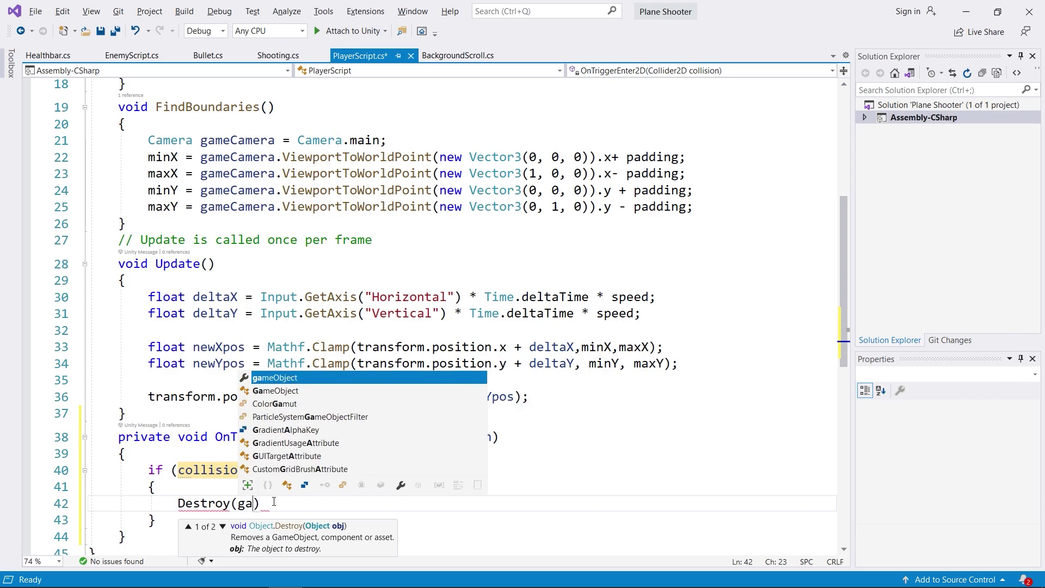
{"action": "key", "text": "Tab"}
{"action": "type", "text": ")"}
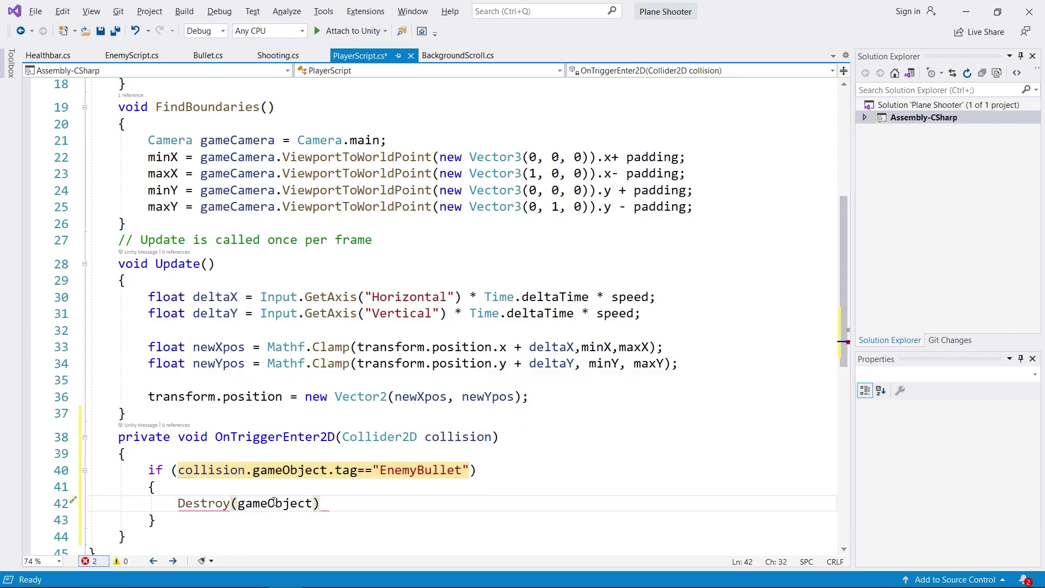
{"action": "type", "text": ";"}
{"action": "key", "text": "ctrl+s"}
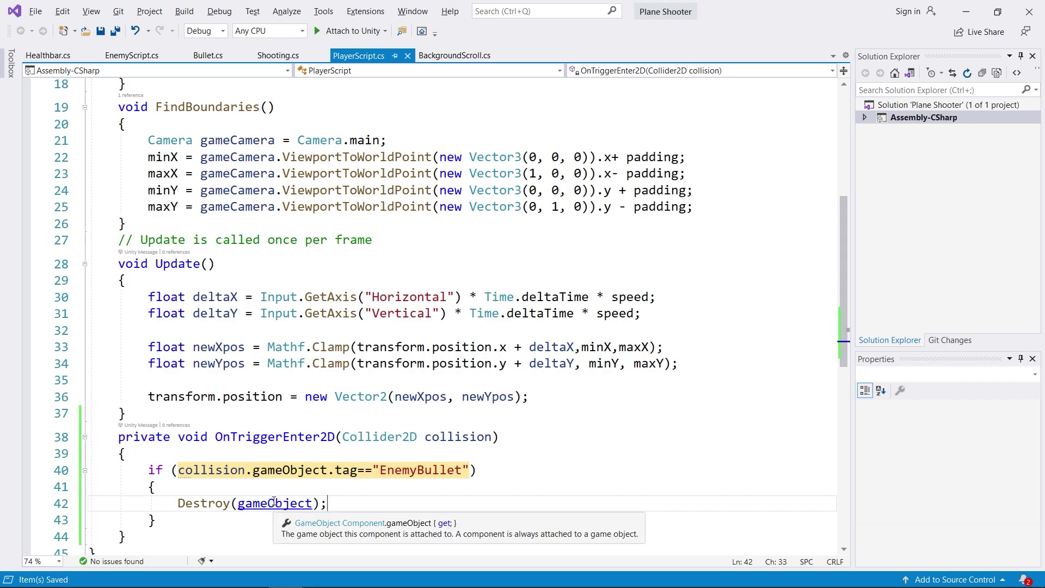
{"action": "key", "text": "alt+Tab"}
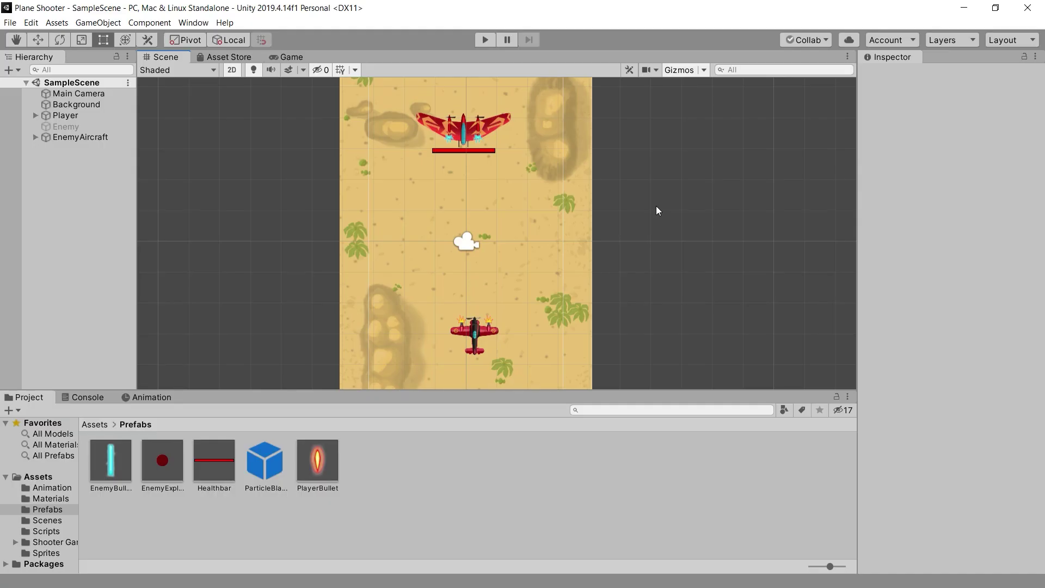
{"action": "left_click", "coordinate": [484, 40]}
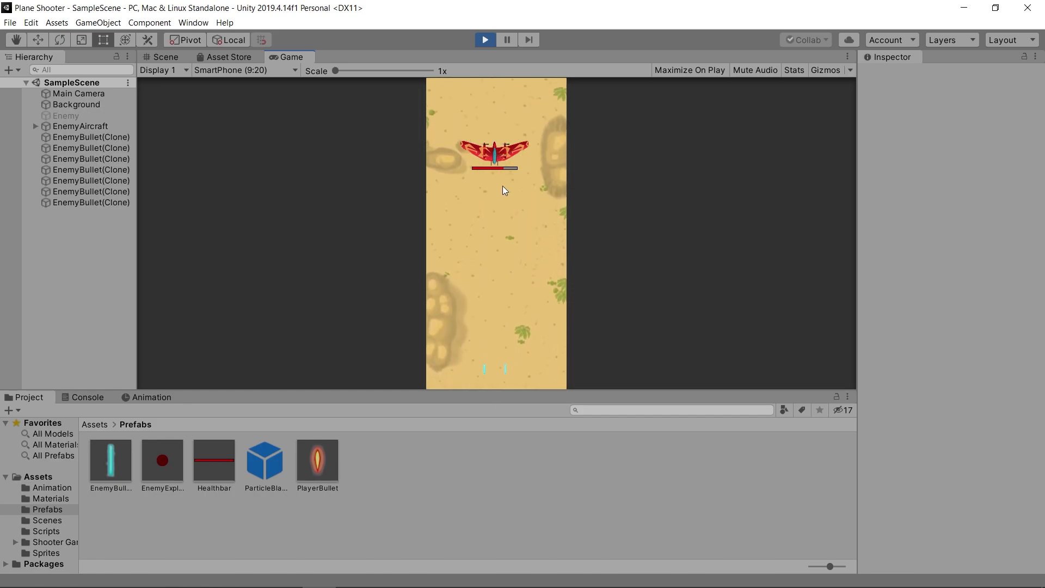
{"action": "left_click", "coordinate": [489, 44]}
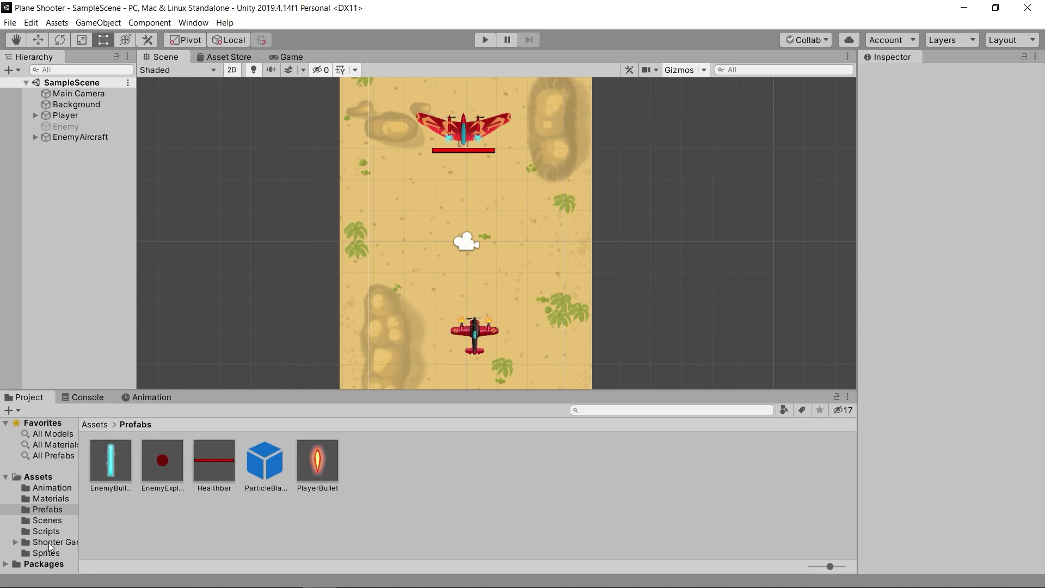
Import all of ParticleBlast.unitypackage from Shooter Game Assets/VFX and select the ParticleBlast prefab.
{"action": "left_click", "coordinate": [48, 542]}
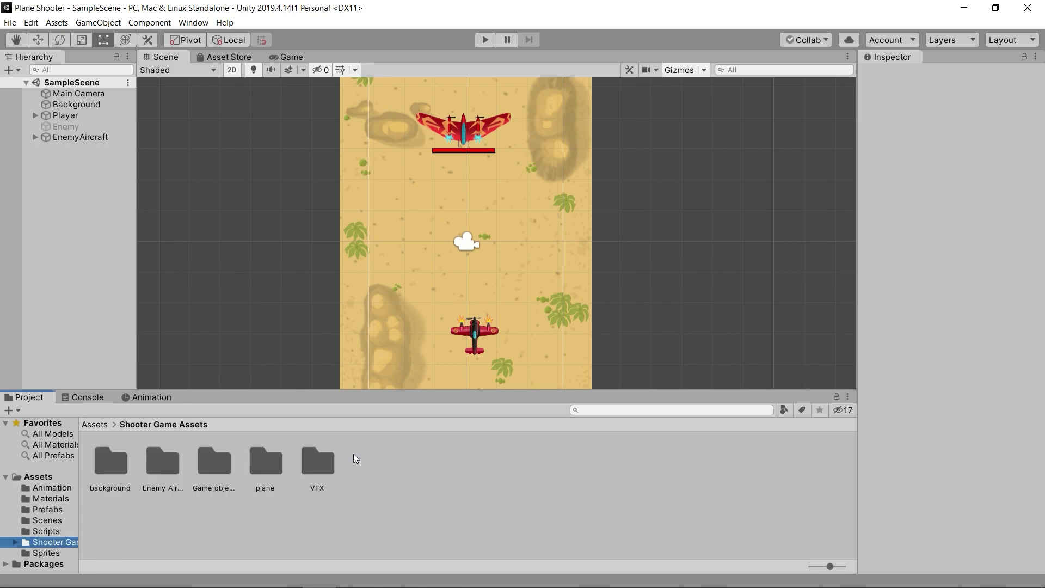
{"action": "double_click", "coordinate": [320, 473]}
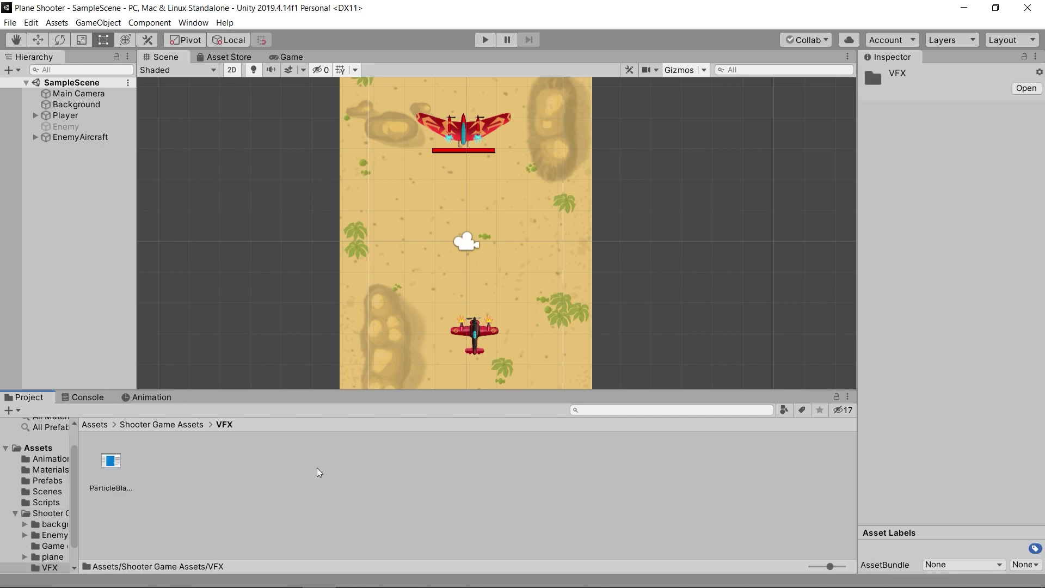
{"action": "left_click", "coordinate": [110, 464]}
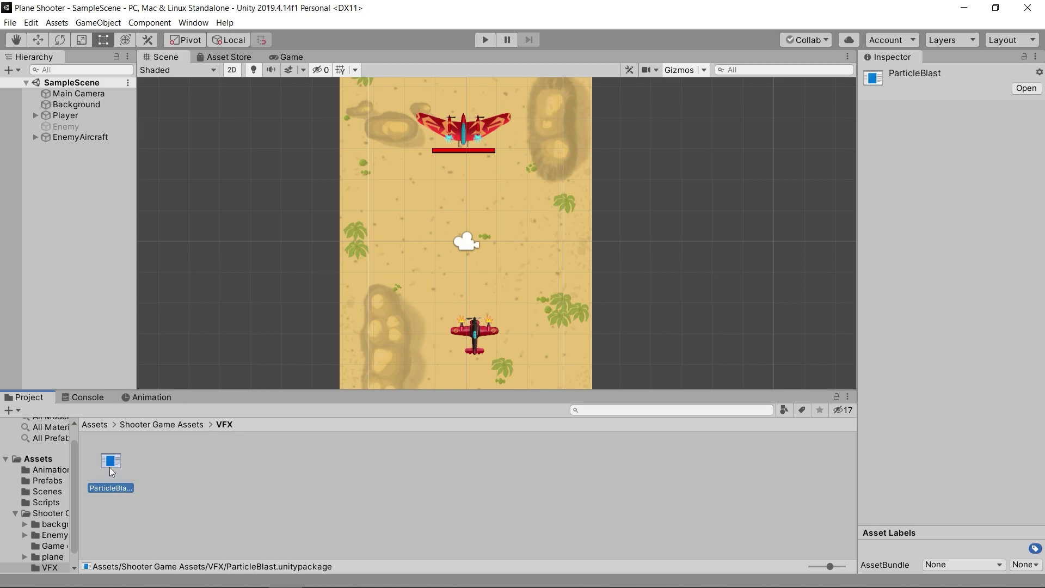
{"action": "double_click", "coordinate": [109, 467]}
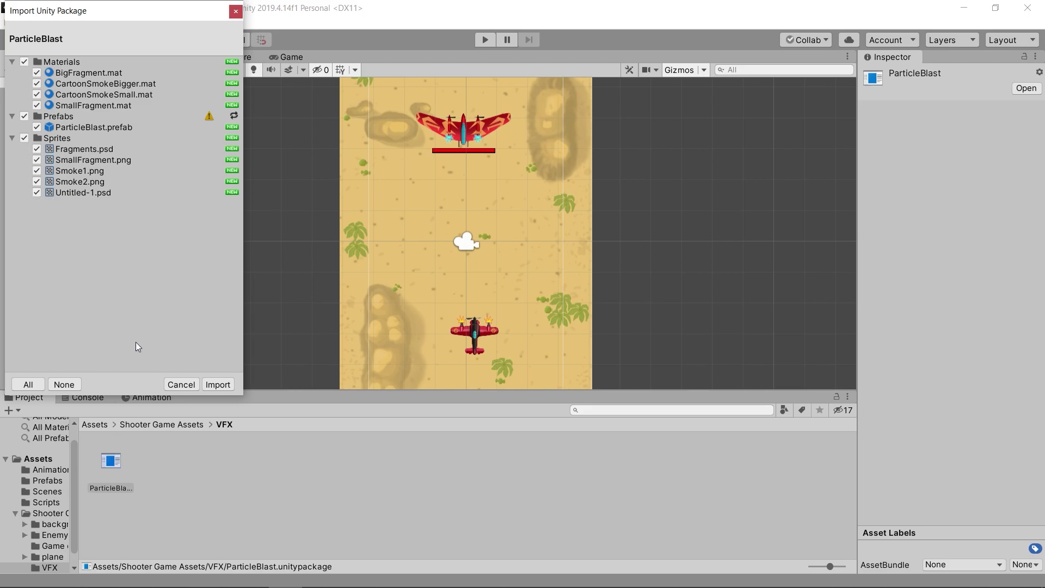
{"action": "left_click", "coordinate": [219, 385]}
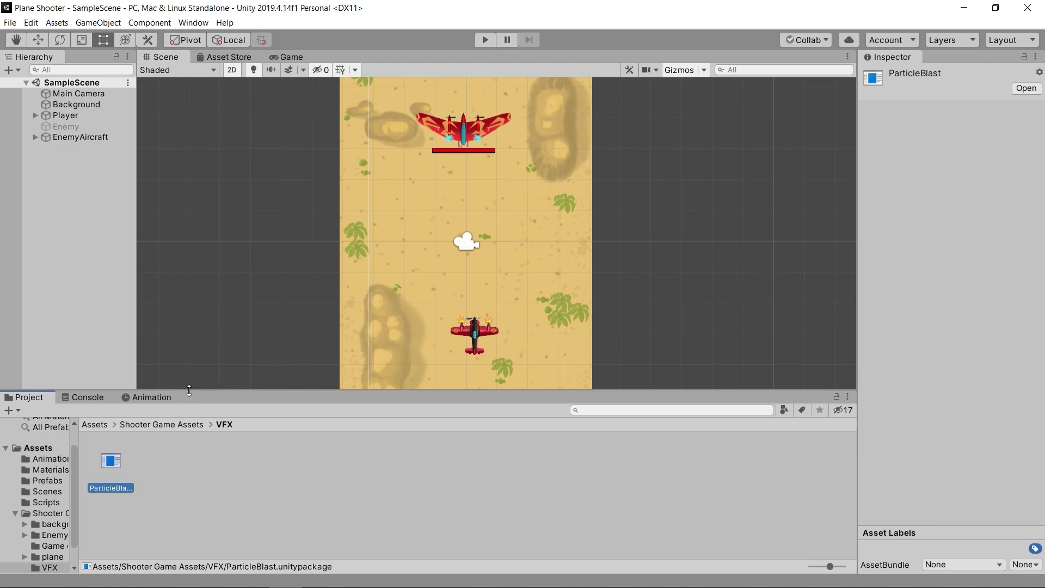
{"action": "left_click", "coordinate": [47, 481]}
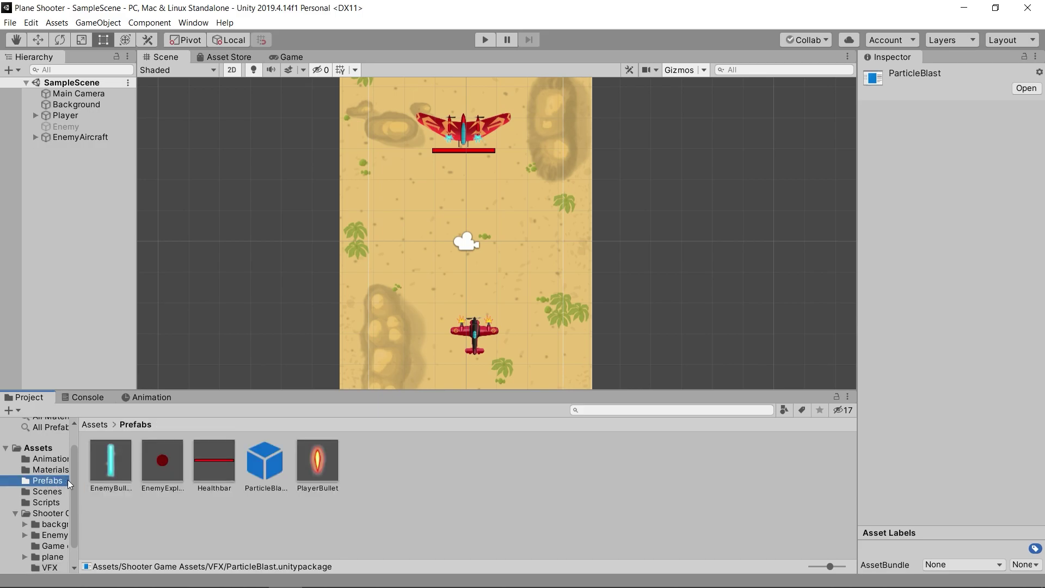
{"action": "left_click", "coordinate": [252, 477]}
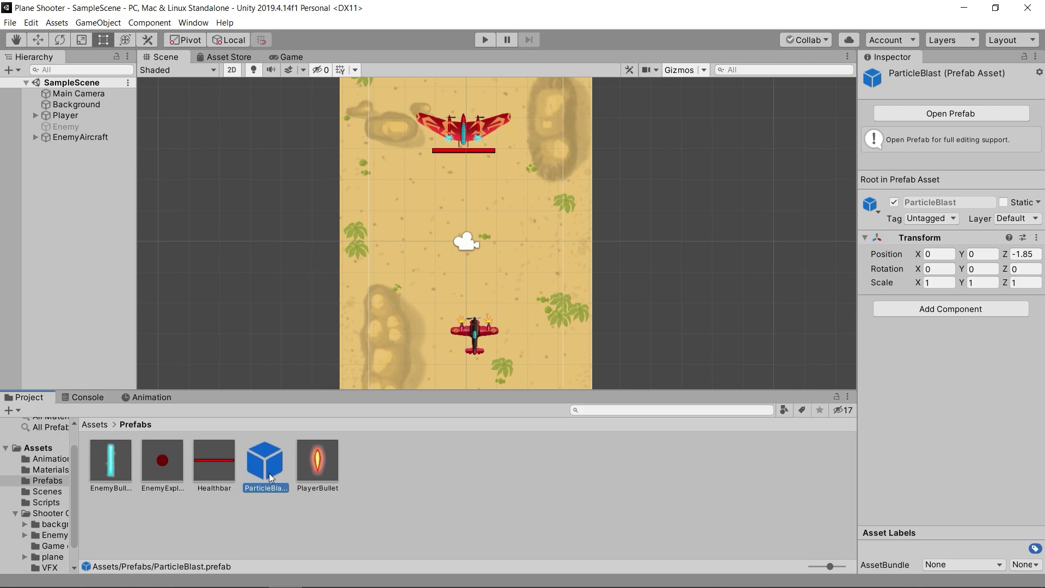
Replay the ParticleBlast SmokeSmall effect, then return to SampleScene and Visual Studio.
{"action": "double_click", "coordinate": [269, 472]}
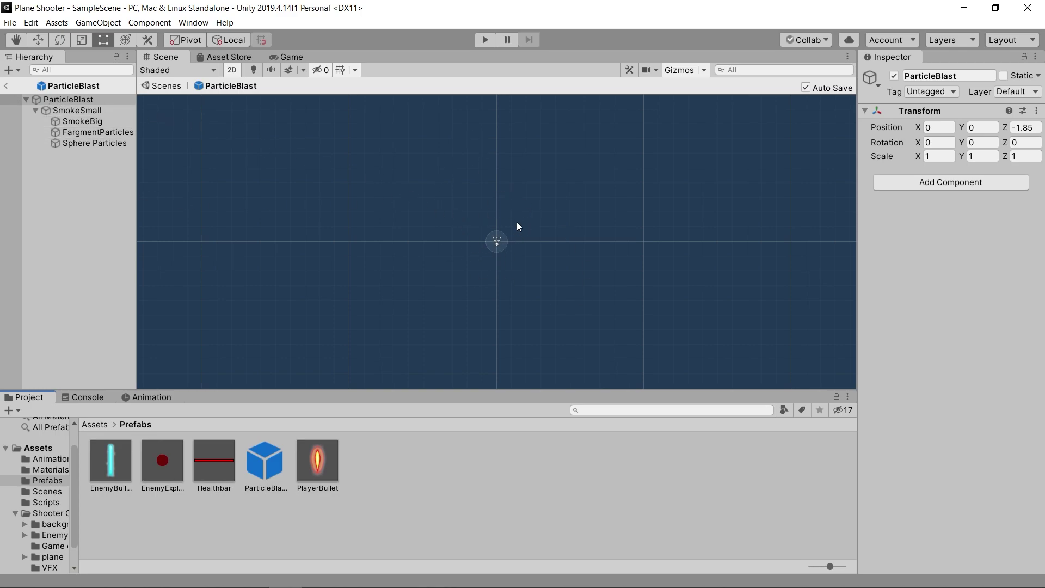
{"action": "left_click", "coordinate": [68, 109]}
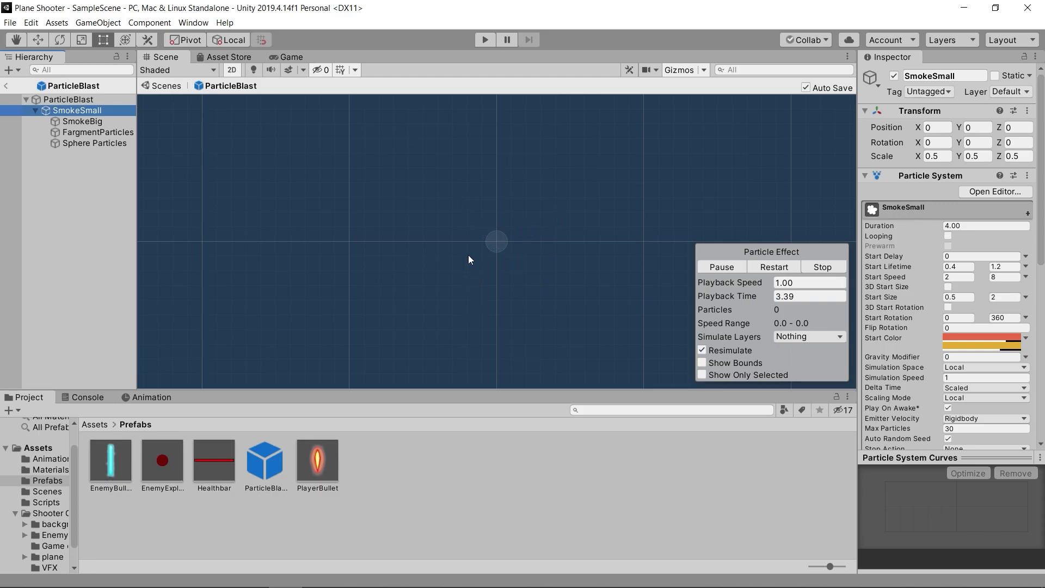
{"action": "left_click", "coordinate": [824, 270]}
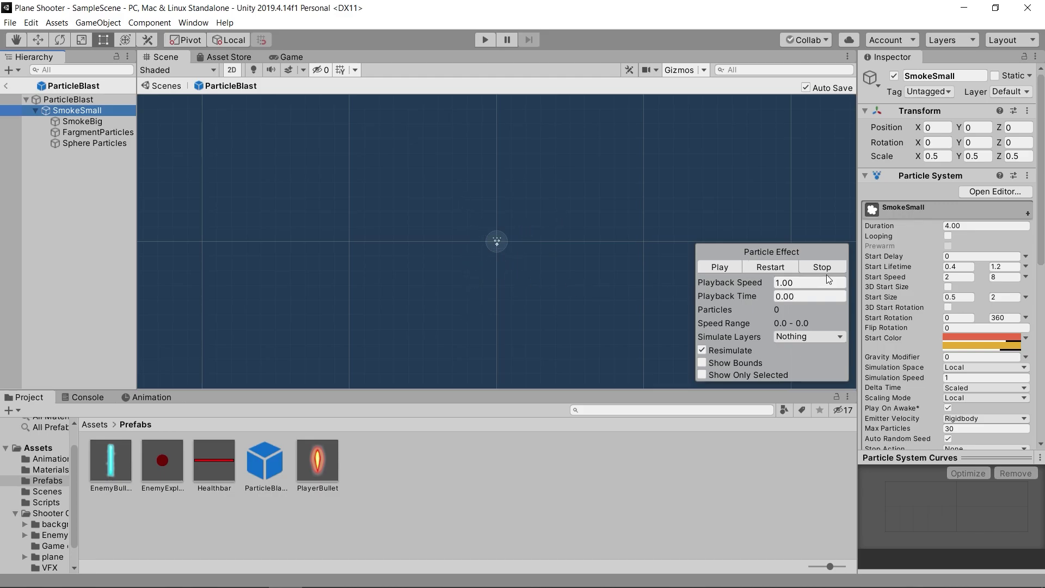
{"action": "left_click", "coordinate": [712, 268]}
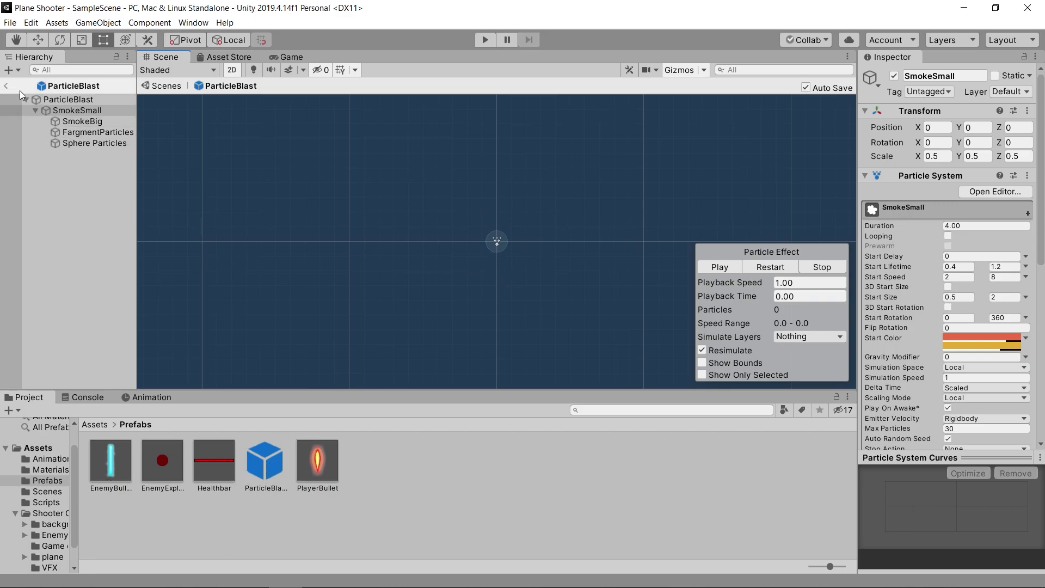
{"action": "left_click", "coordinate": [6, 84]}
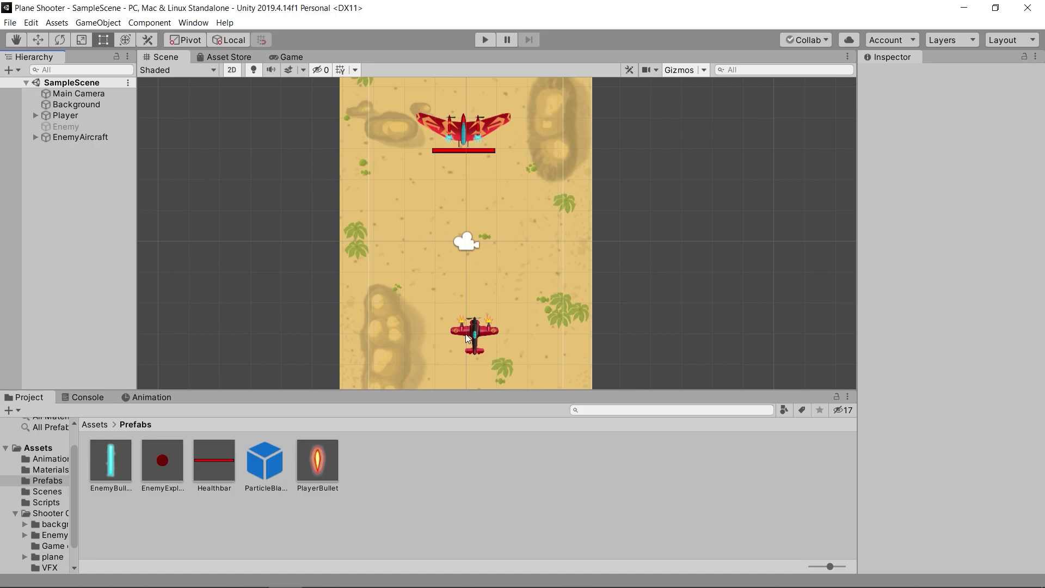
{"action": "key", "text": "alt+Tab"}
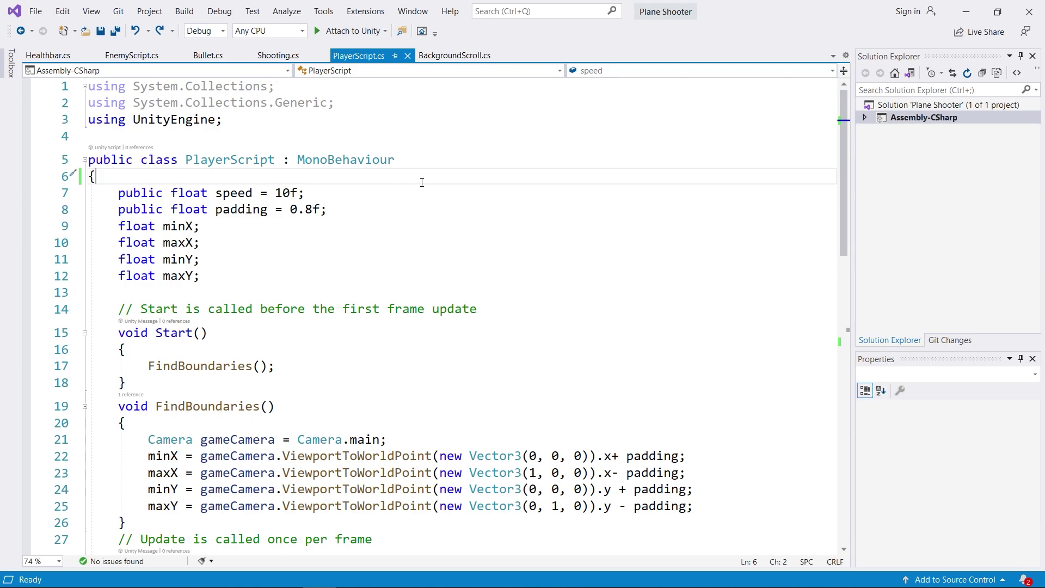
Declare 'public GameObject explosion;' at the top of PlayerScript, save, and return to Unity.
{"action": "key", "text": "ctrl+s"}
{"action": "key", "text": "Return"}
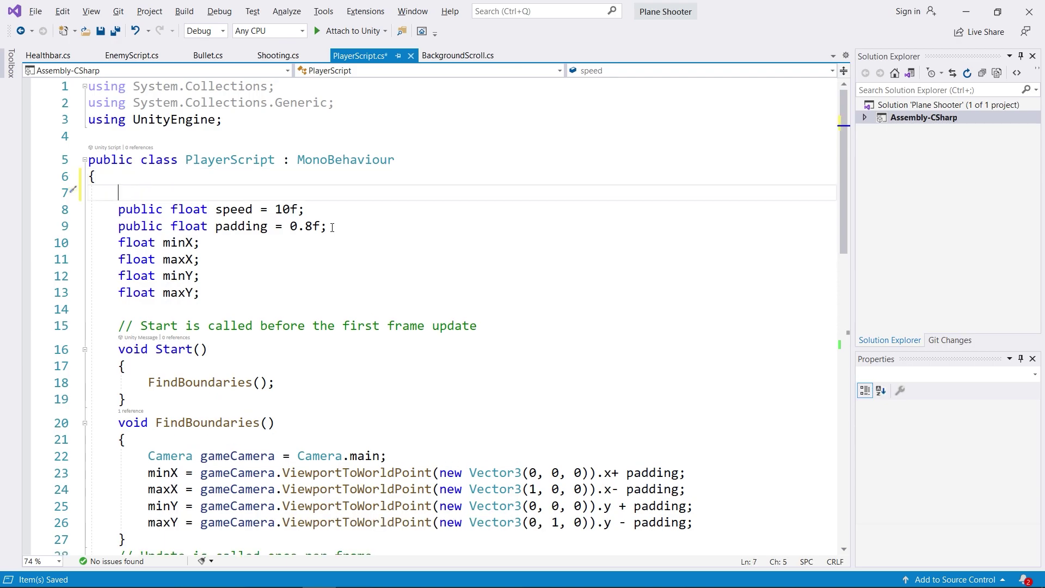
{"action": "type", "text": "pu"}
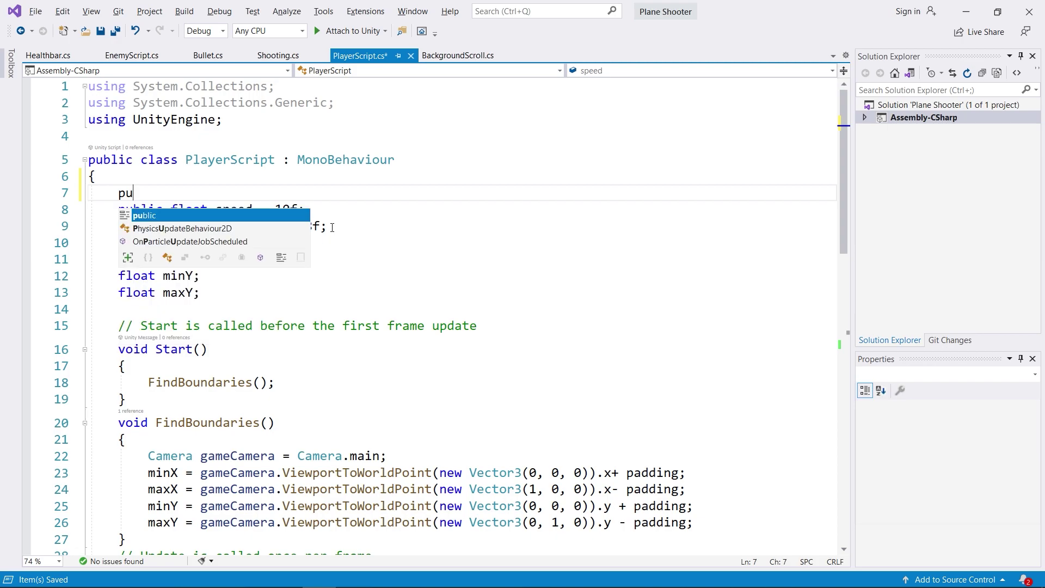
{"action": "key", "text": "Tab"}
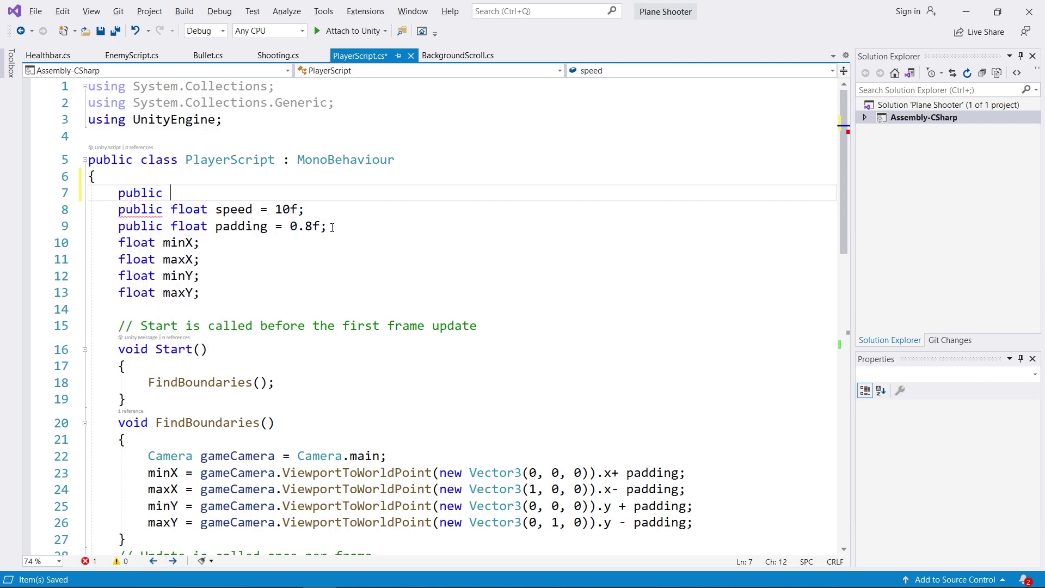
{"action": "type", "text": "ga"}
{"action": "key", "text": "Tab"}
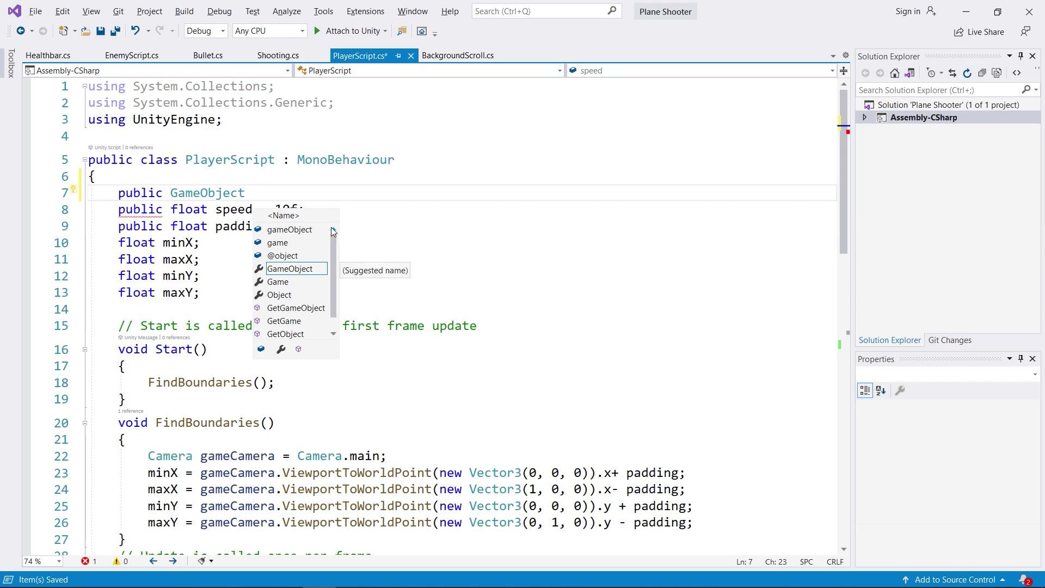
{"action": "type", "text": "explosion"}
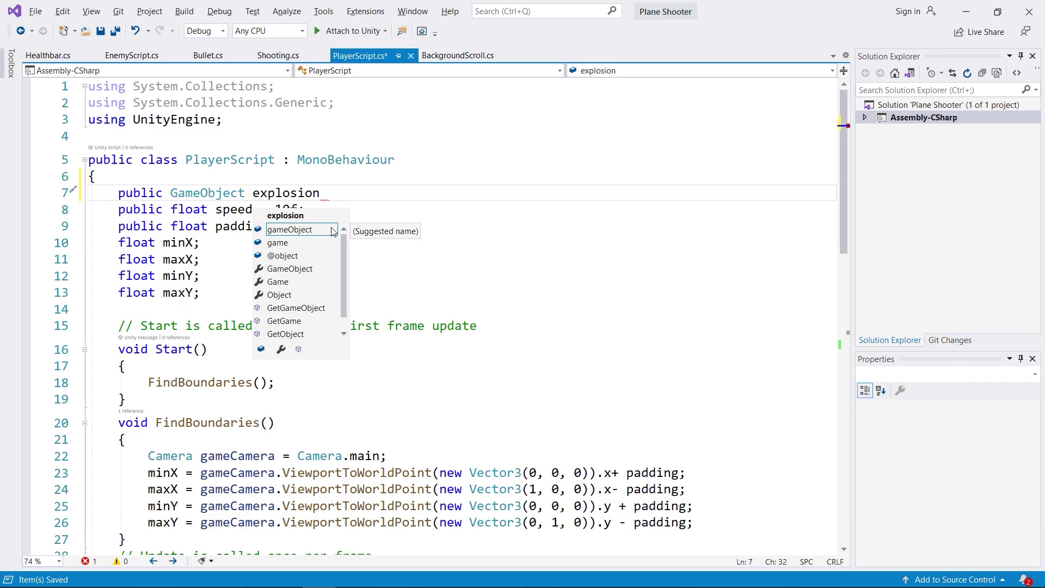
{"action": "type", "text": ";"}
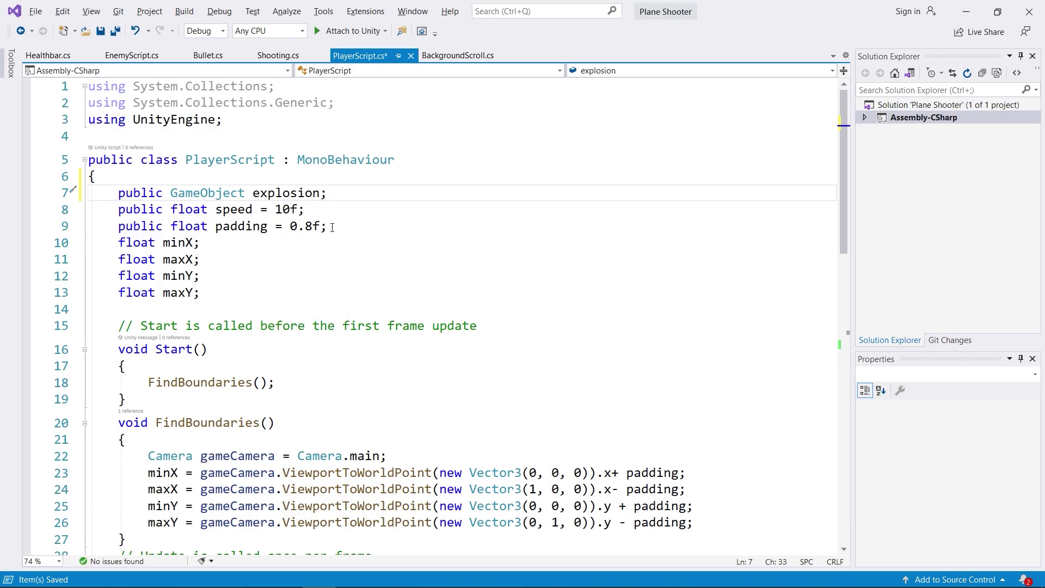
{"action": "key", "text": "ctrl+s"}
{"action": "key", "text": "alt+Tab"}
{"action": "key", "text": "alt+Tab"}
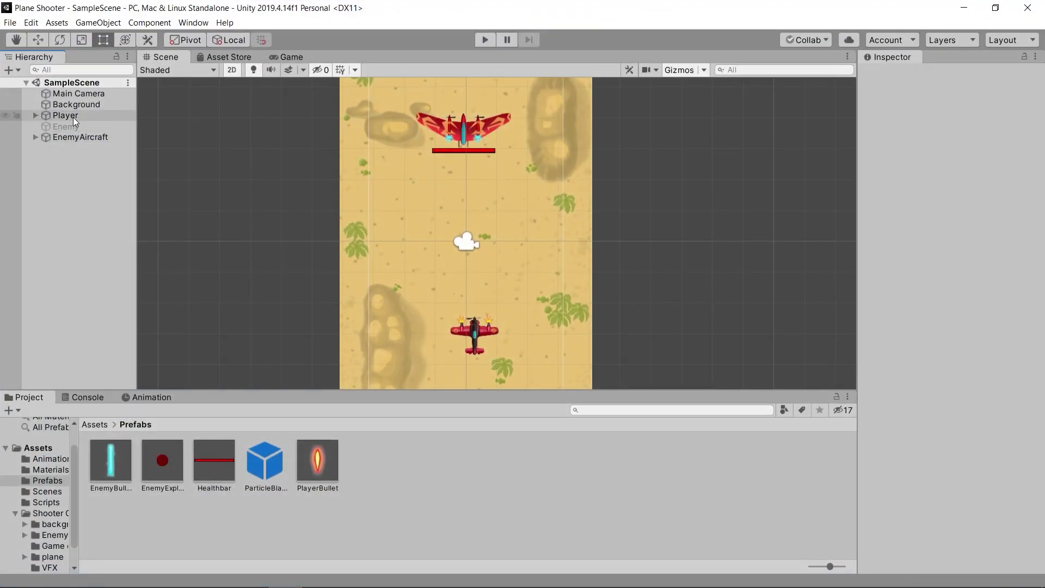
{"action": "left_click", "coordinate": [103, 117]}
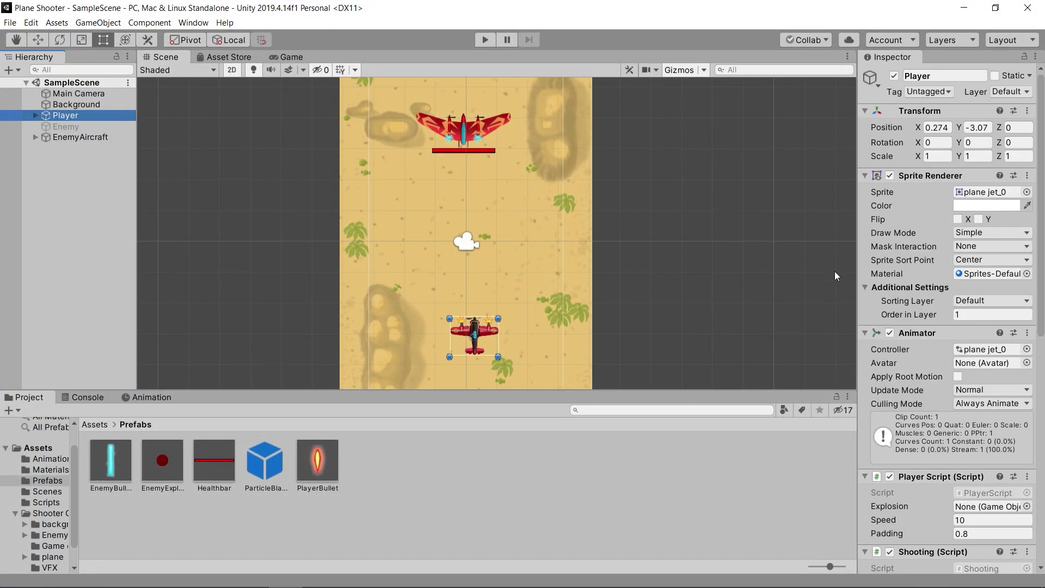
Assign the ParticleBlast prefab to the Player Script's Explosion slot, then return to Visual Studio.
{"action": "scroll", "coordinate": [916, 306], "scroll_direction": "down", "scroll_amount": 2}
{"action": "scroll", "coordinate": [915, 306], "scroll_direction": "down", "scroll_amount": 5}
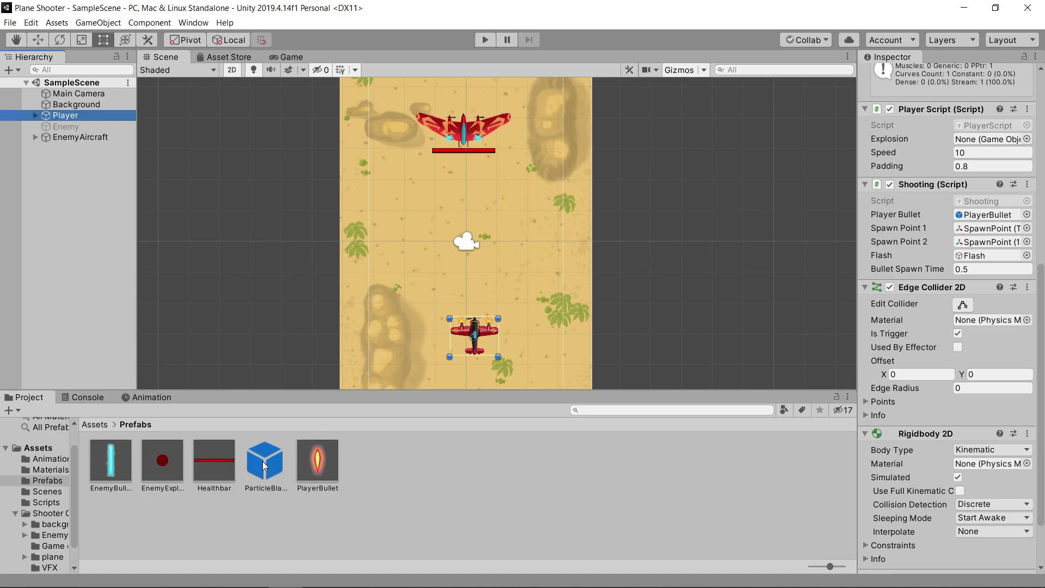
{"action": "mouse_move", "coordinate": [264, 465]}
{"action": "left_mouse_down"}
{"action": "mouse_move", "coordinate": [897, 139]}
{"action": "mouse_move", "coordinate": [980, 139]}
{"action": "left_mouse_up"}
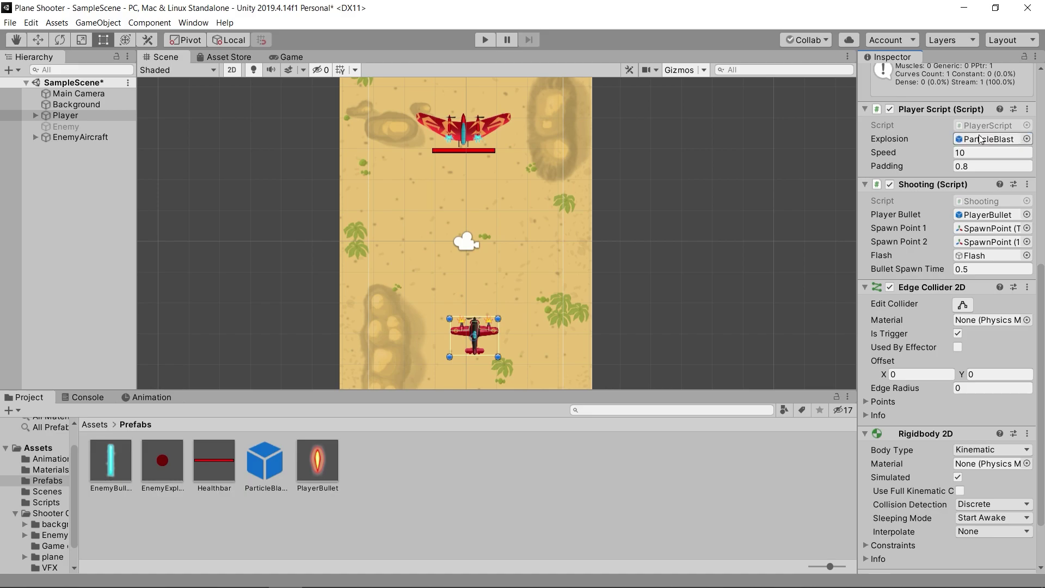
{"action": "key", "text": "alt+Tab"}
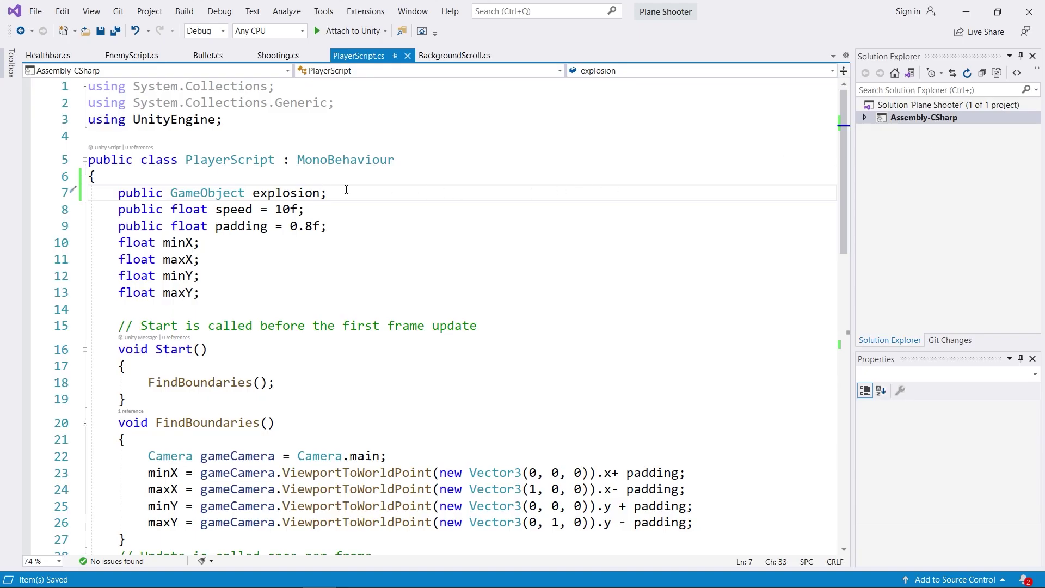
Insert a blank line after Destroy(gameObject); in OnTriggerEnter2D's EnemyBullet check.
{"action": "left_click_drag", "start_coordinate": [346, 190], "coordinate": [253, 193]}
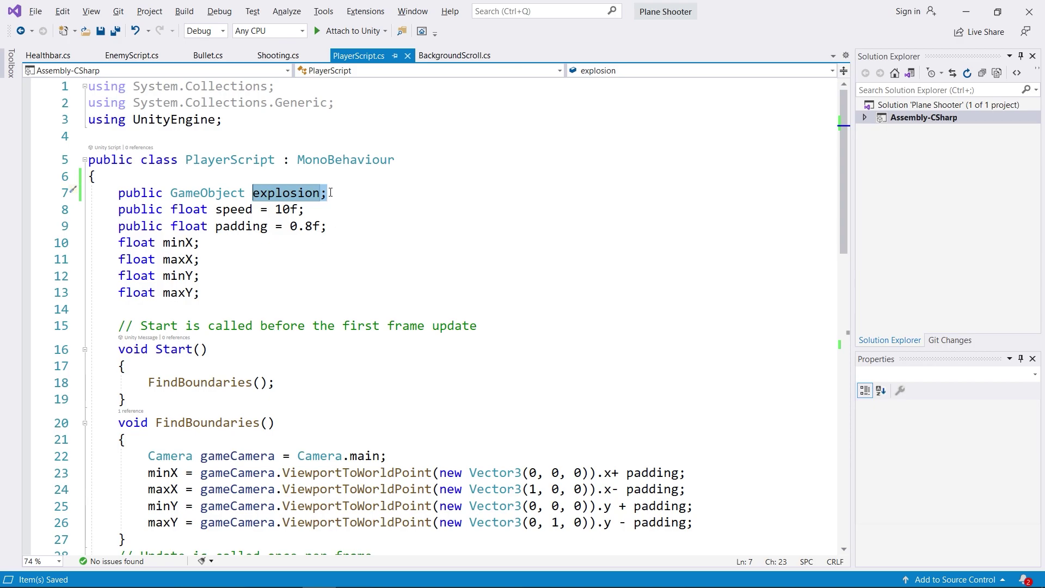
{"action": "scroll", "coordinate": [331, 192], "scroll_direction": "down", "scroll_amount": 2}
{"action": "scroll", "coordinate": [330, 193], "scroll_direction": "down", "scroll_amount": 5}
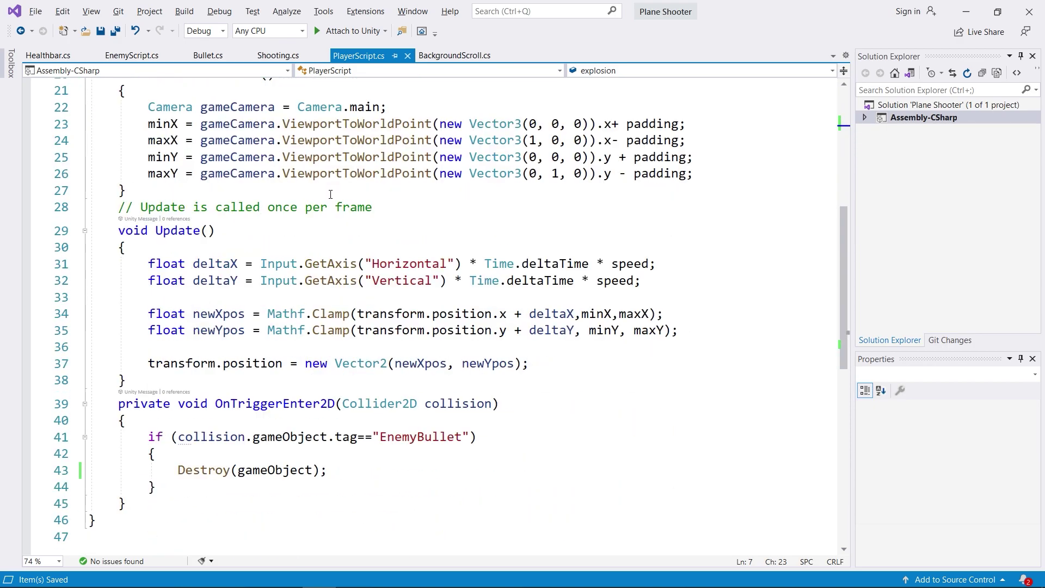
{"action": "scroll", "coordinate": [330, 193], "scroll_direction": "down", "scroll_amount": 3}
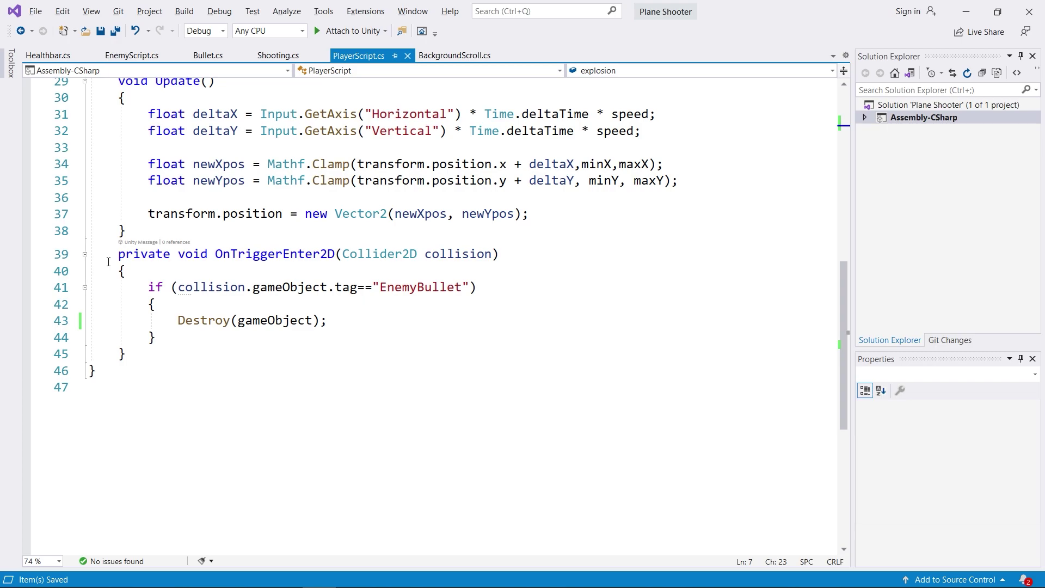
{"action": "left_click_drag", "start_coordinate": [108, 257], "coordinate": [499, 254]}
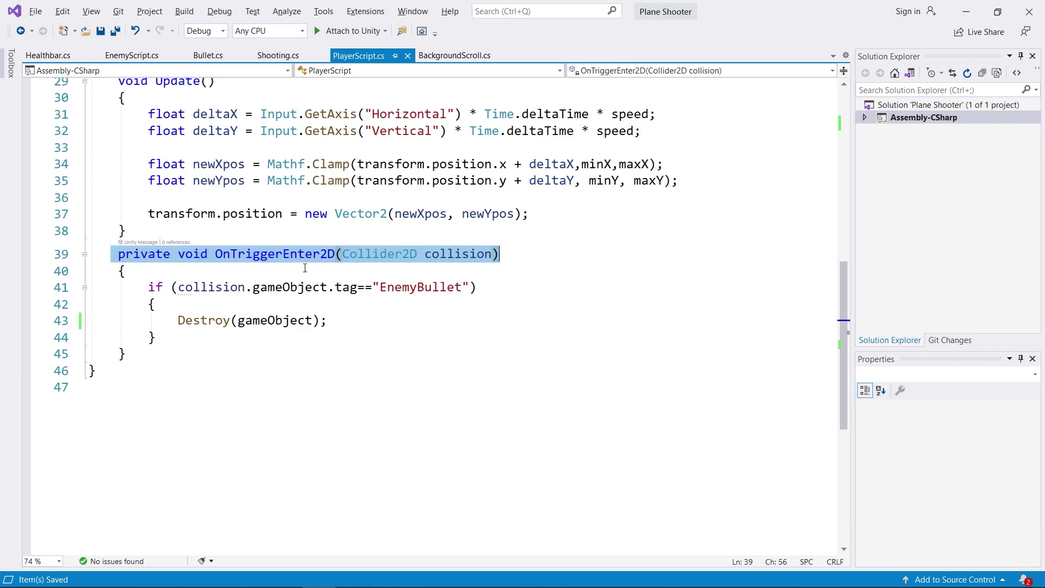
{"action": "left_click_drag", "start_coordinate": [350, 327], "coordinate": [171, 322]}
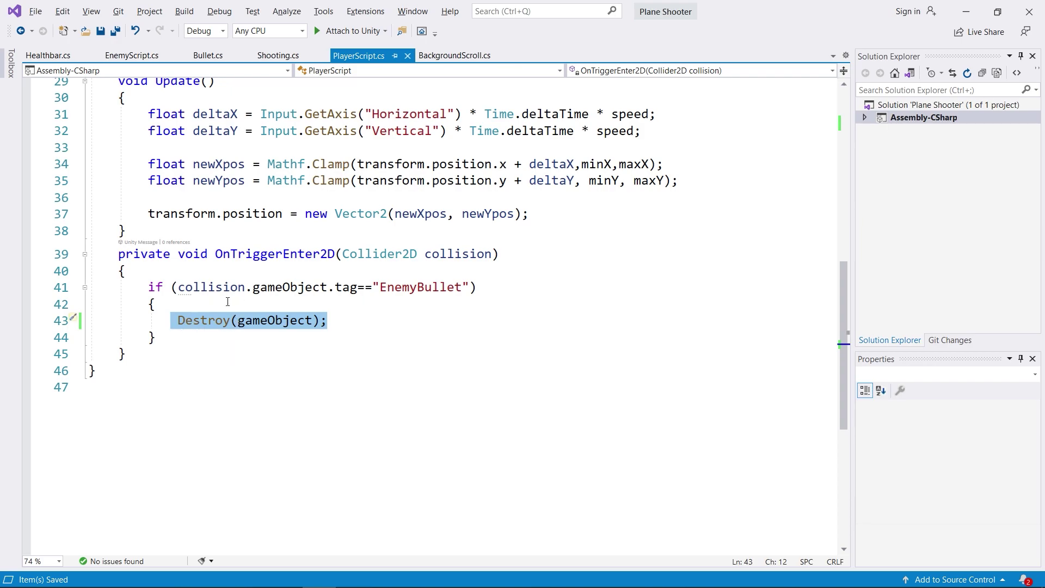
{"action": "left_click", "coordinate": [334, 319]}
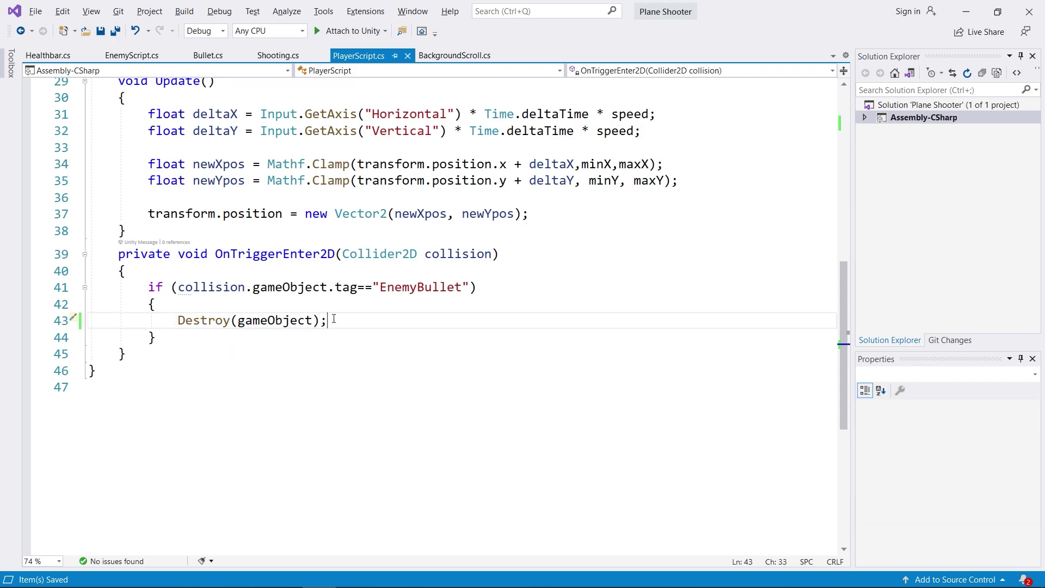
{"action": "key", "text": "Return"}
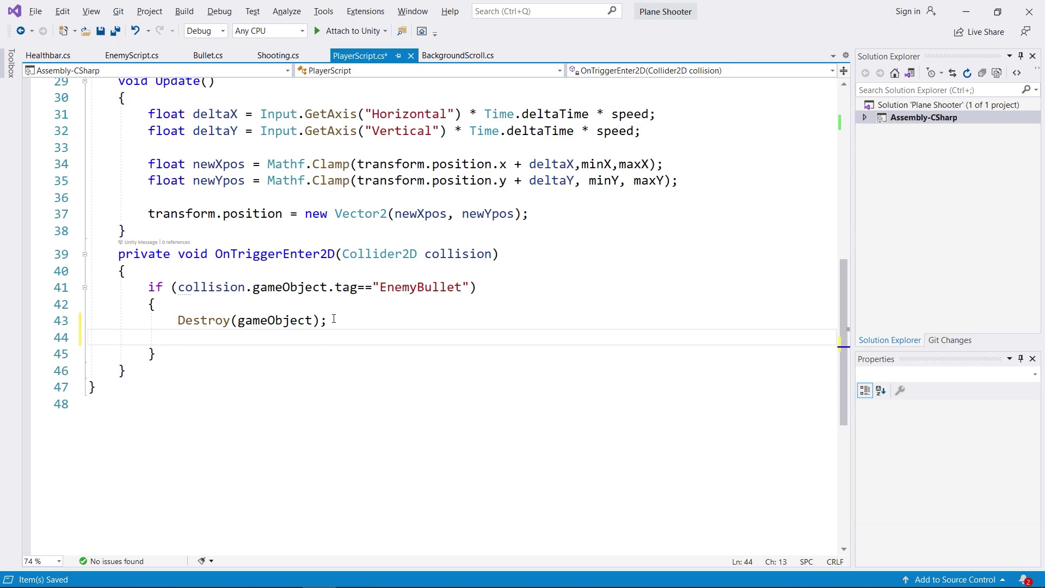
Start the Instantiate(explosion call on the new line.
{"action": "type", "text": "ins"}
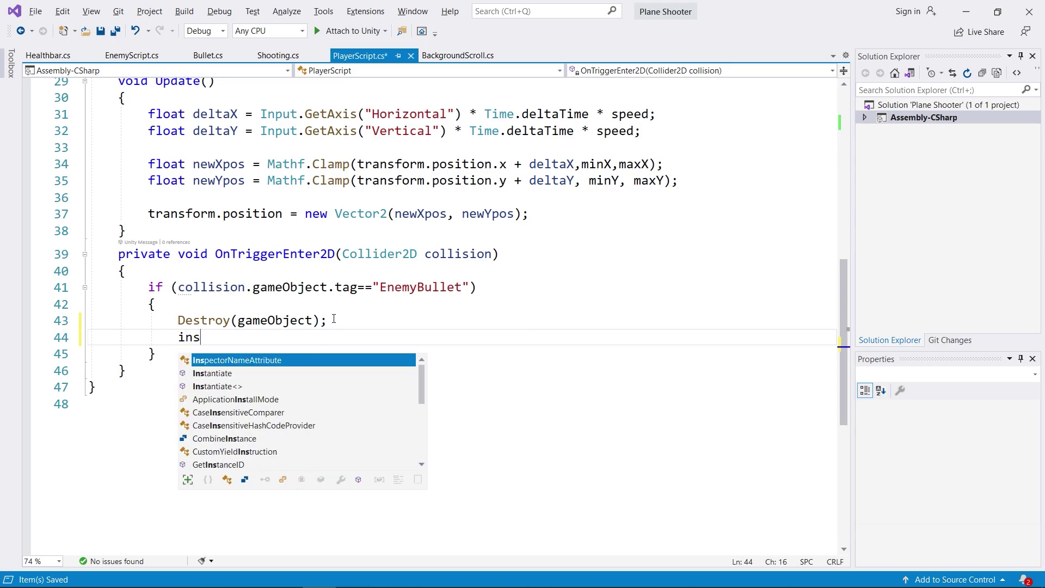
{"action": "type", "text": "t"}
{"action": "key", "text": "Tab"}
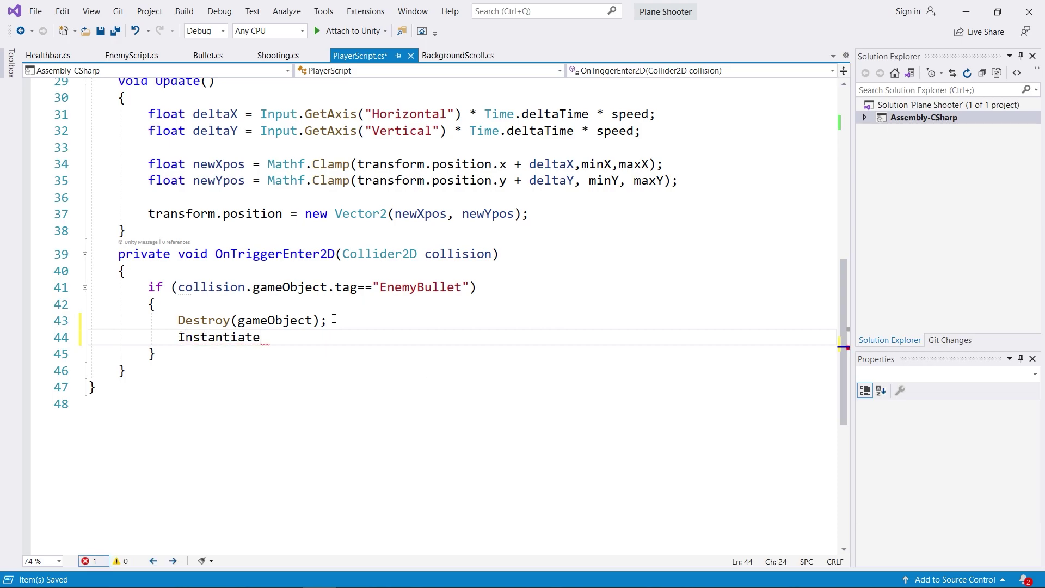
{"action": "type", "text": "("}
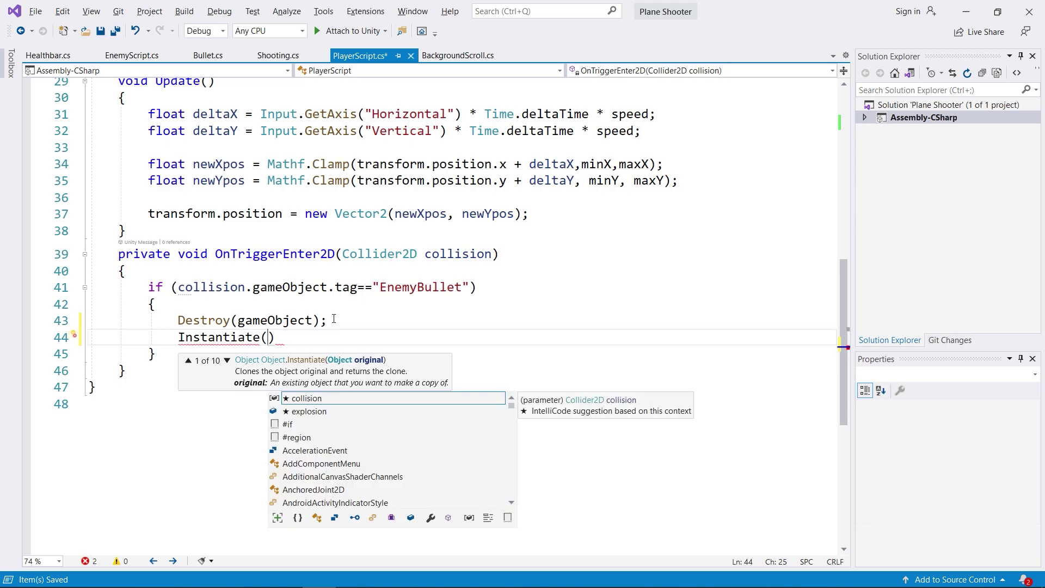
{"action": "key", "text": "Down"}
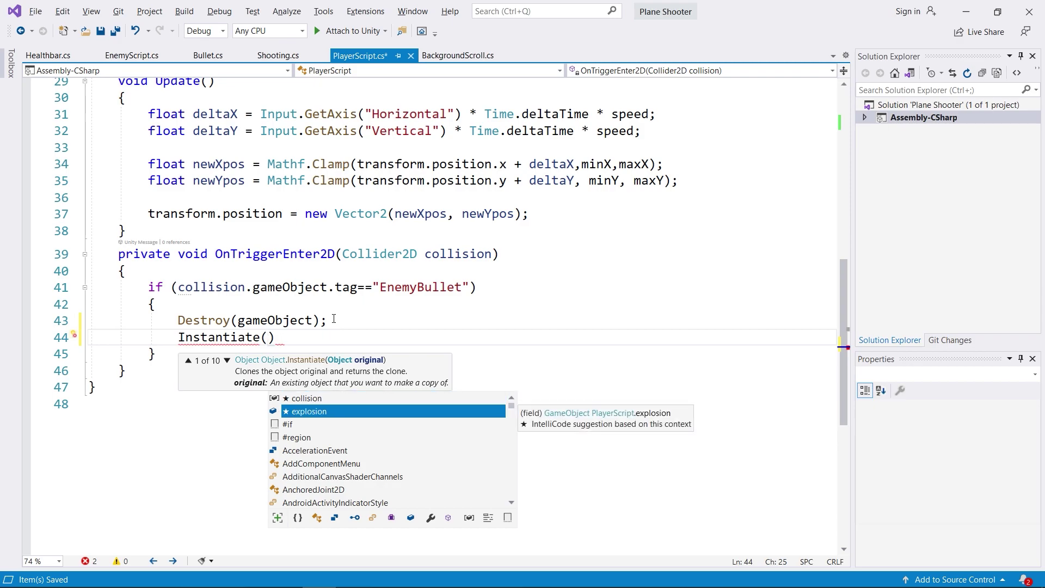
{"action": "key", "text": "Tab"}
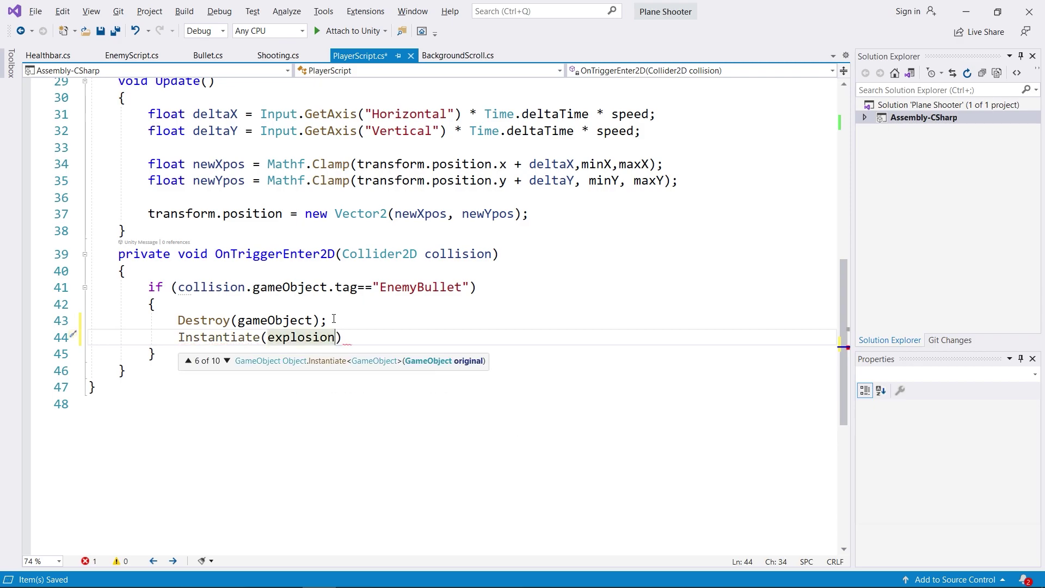
Complete it with transform.position and Quaternion.identity arguments, closing with ');'.
{"action": "type", "text": ","}
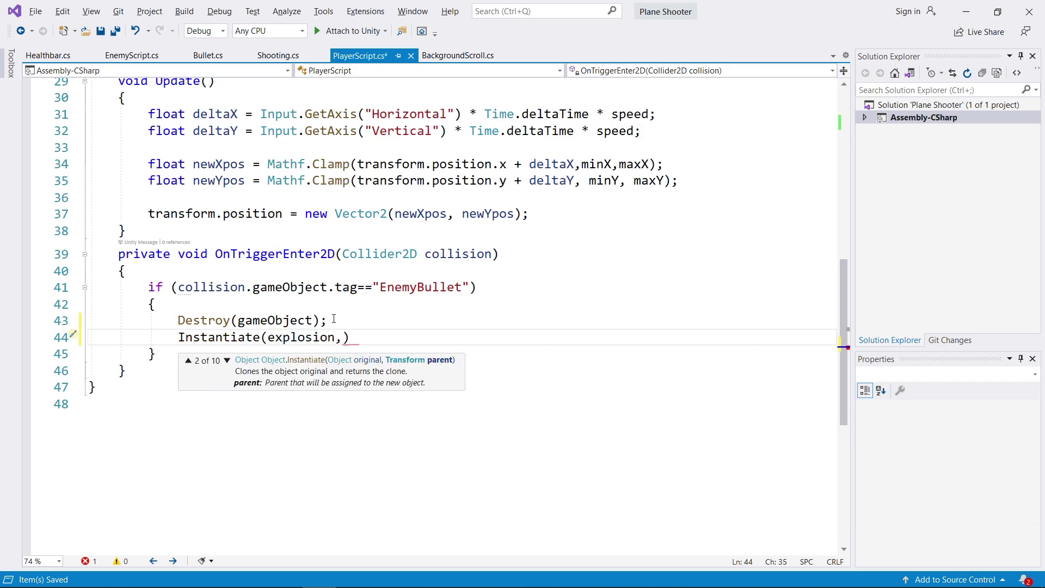
{"action": "type", "text": "tr"}
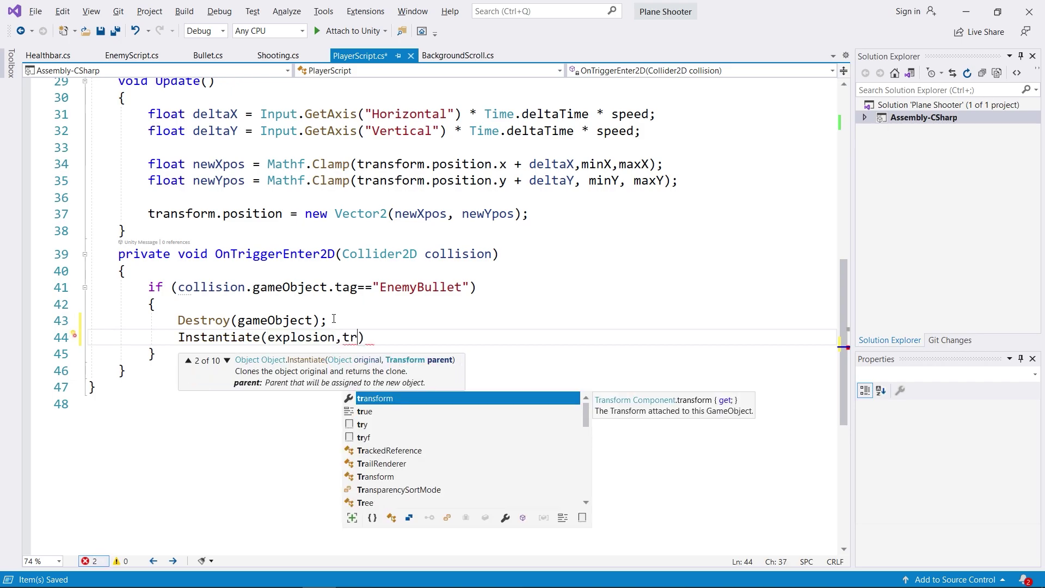
{"action": "key", "text": "Tab"}
{"action": "type", "text": ".po"}
{"action": "key", "text": "Tab"}
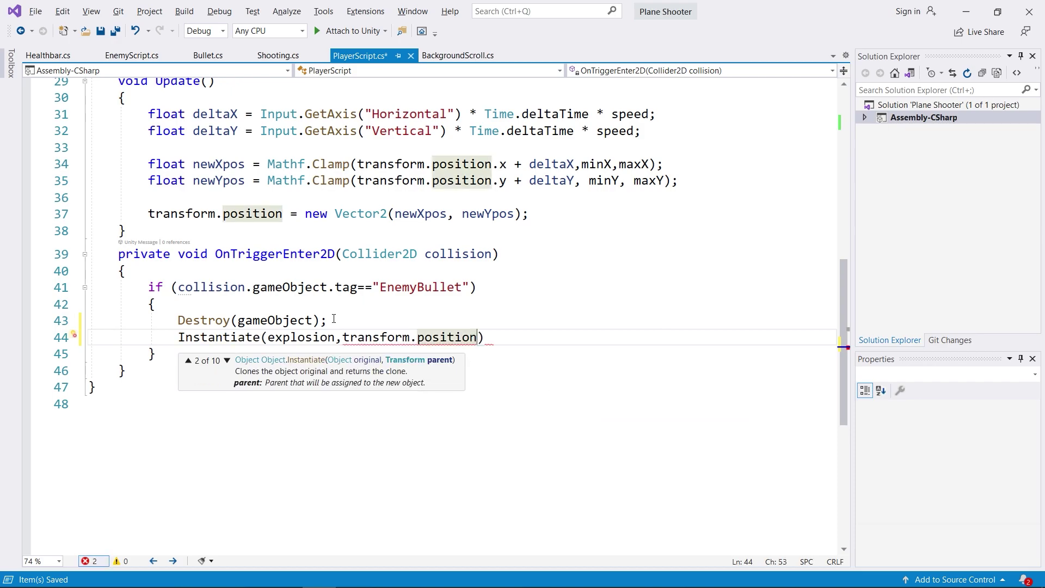
{"action": "type", "text": ","}
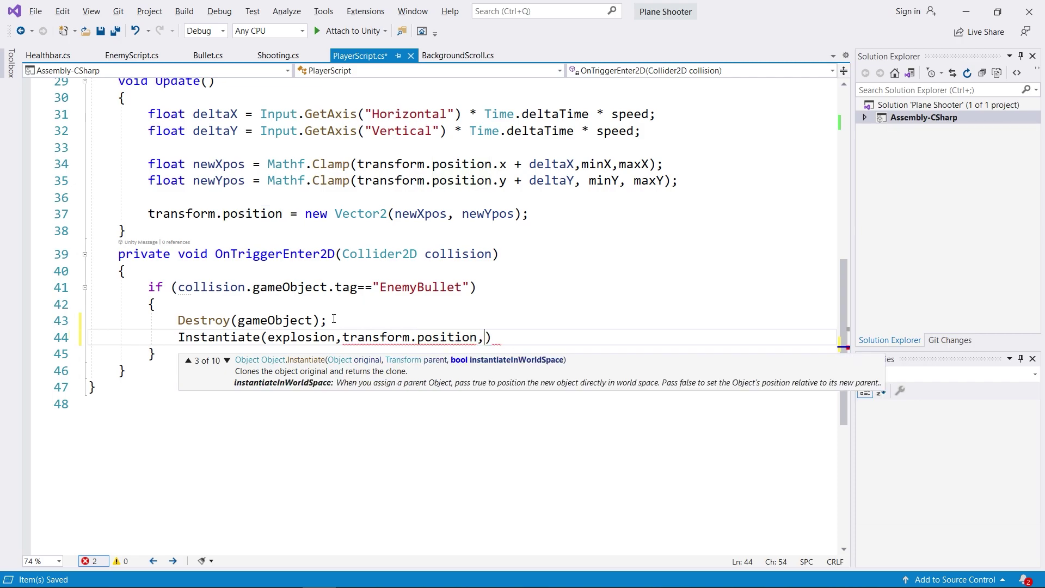
{"action": "type", "text": "qu"}
{"action": "key", "text": "Tab"}
{"action": "type", "text": ".id"}
{"action": "key", "text": "Tab"}
{"action": "type", "text": ")"}
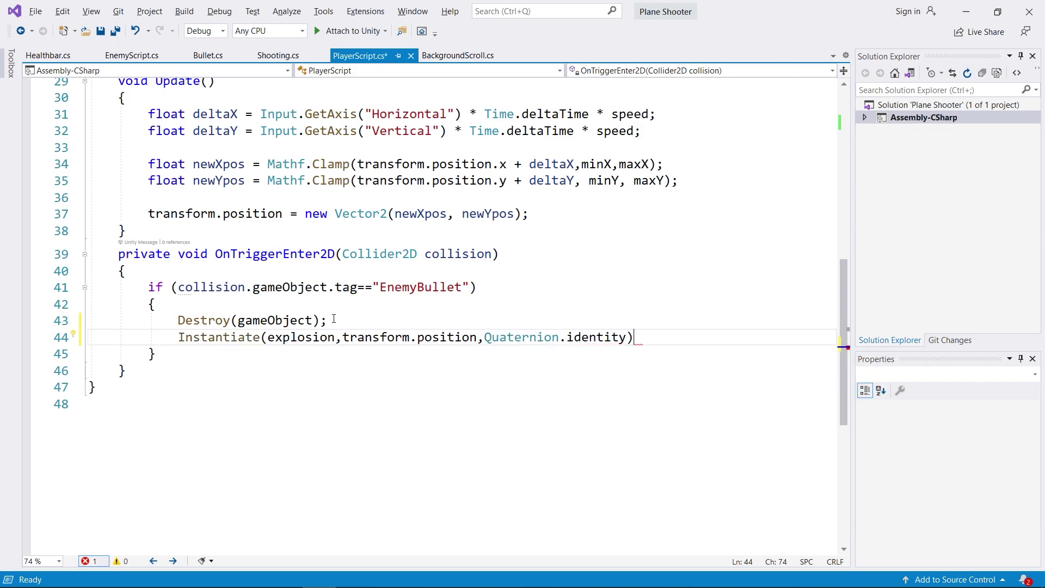
{"action": "type", "text": ";"}
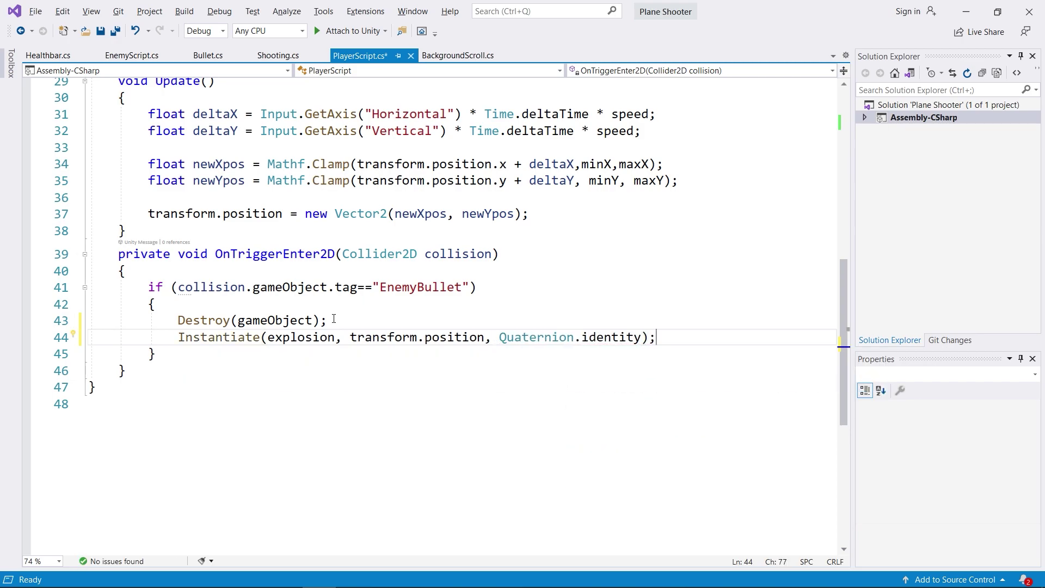
Place the cursor just before Instantiate on line 44.
{"action": "left_click_drag", "start_coordinate": [172, 337], "coordinate": [691, 341]}
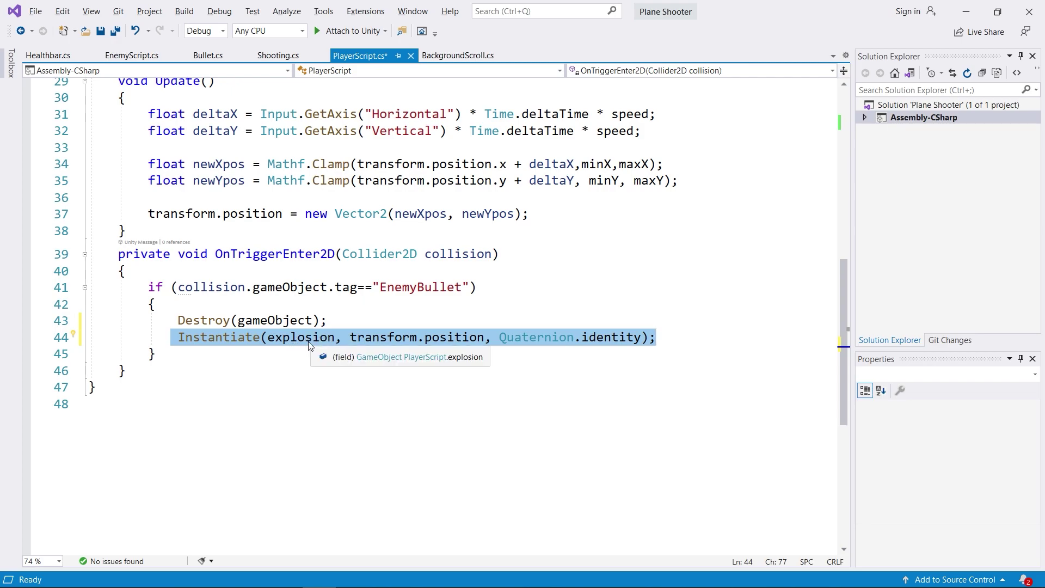
{"action": "left_click", "coordinate": [175, 340]}
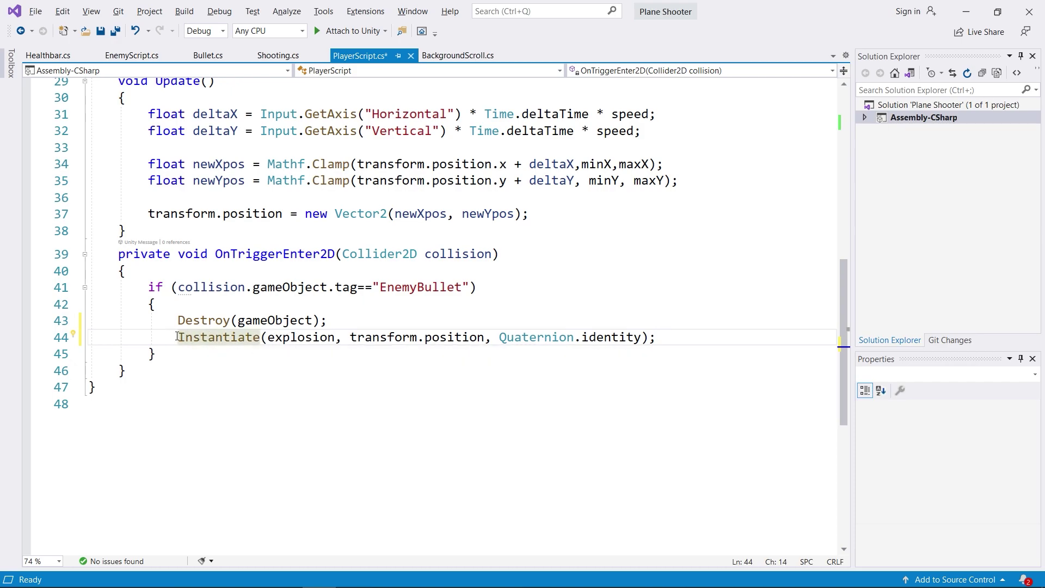
{"action": "key", "text": "Left"}
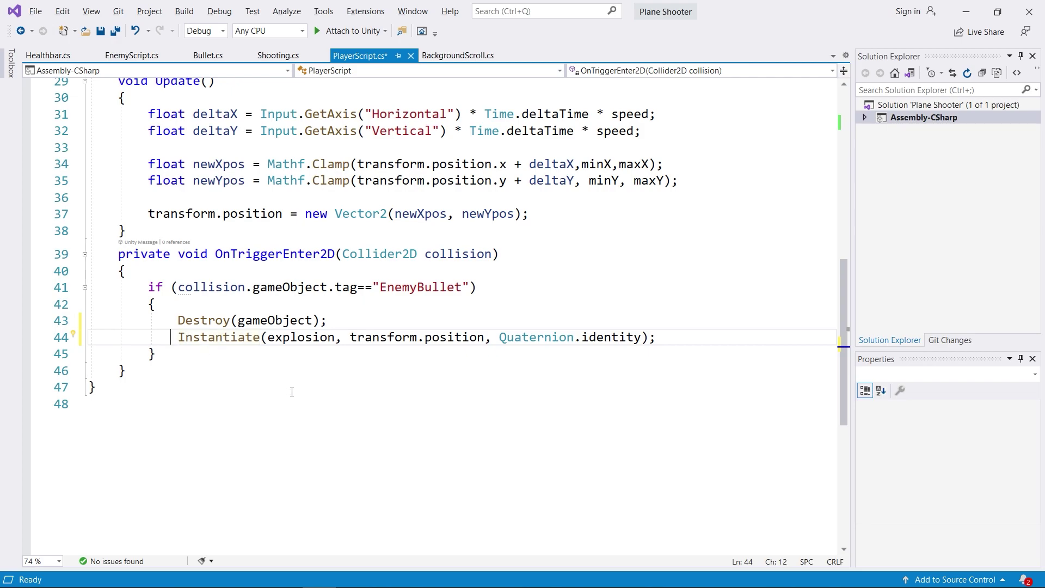
Prefix the Instantiate call with 'GameObject blast='.
{"action": "type", "text": "g"}
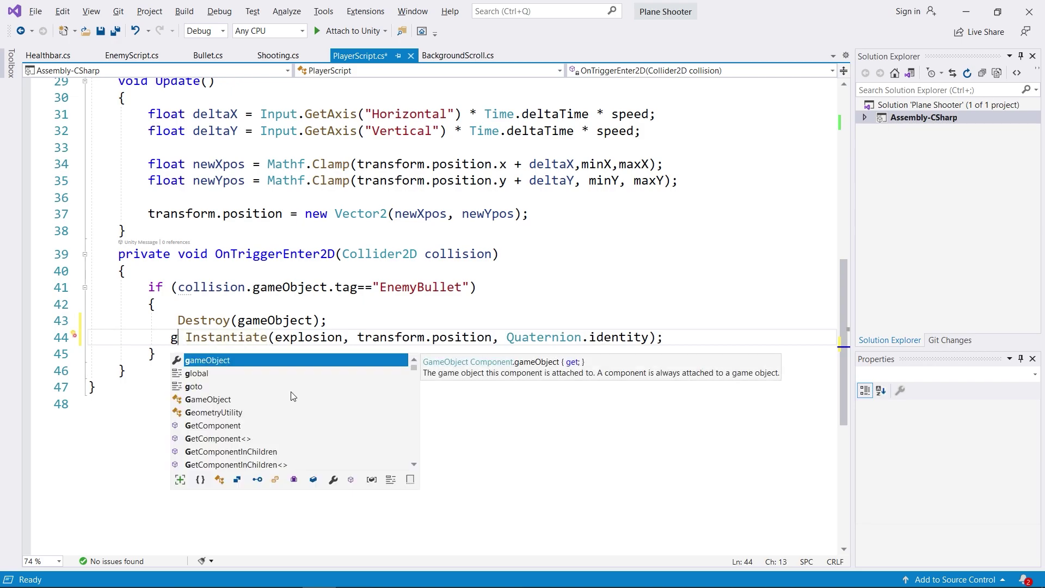
{"action": "key", "text": "Down"}
{"action": "key", "text": "Down"}
{"action": "key", "text": "Down"}
{"action": "key", "text": "Tab"}
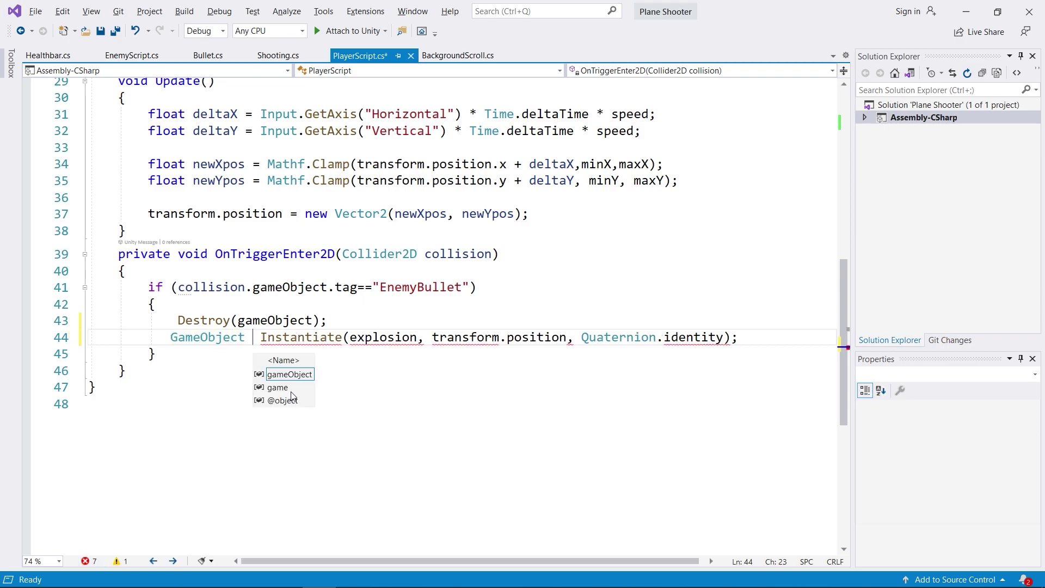
{"action": "type", "text": "blast"}
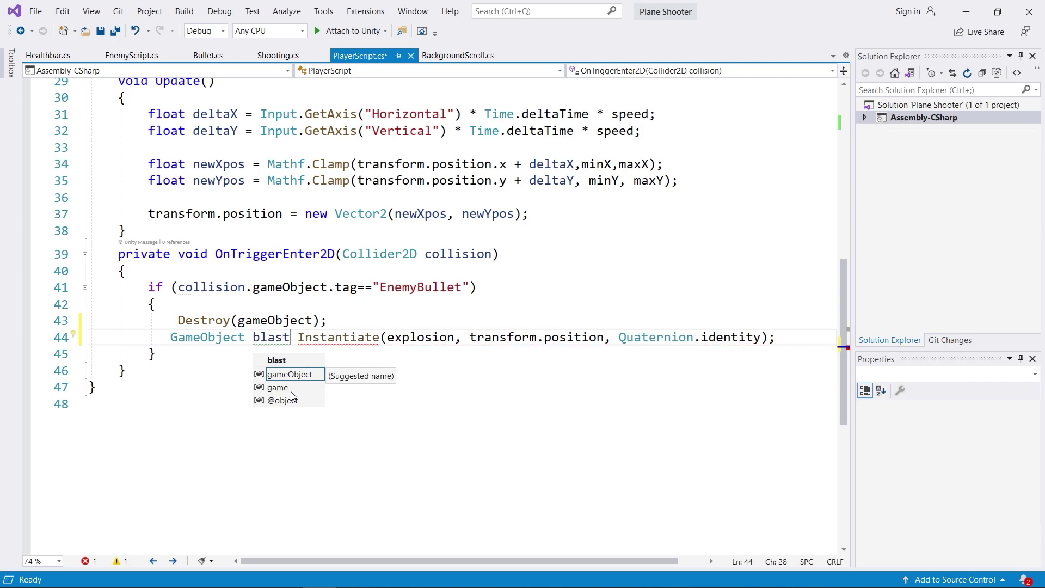
{"action": "type", "text": "="}
Check the blast variable's info, then open a new line below line 44.
{"action": "left_click_drag", "start_coordinate": [298, 343], "coordinate": [821, 345]}
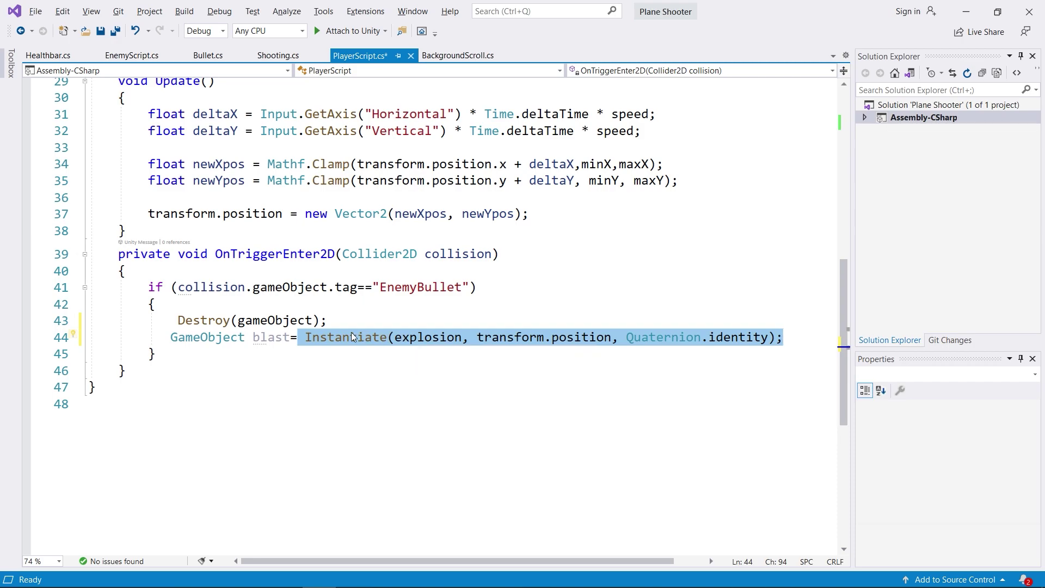
{"action": "left_click_drag", "start_coordinate": [291, 337], "coordinate": [253, 338]}
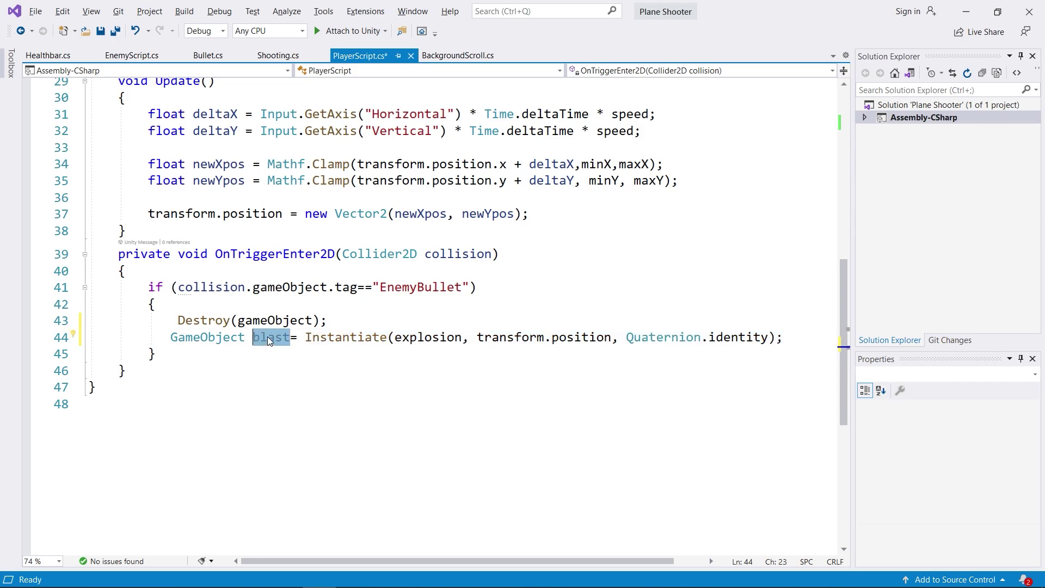
{"action": "mouse_move", "coordinate": [269, 340]}
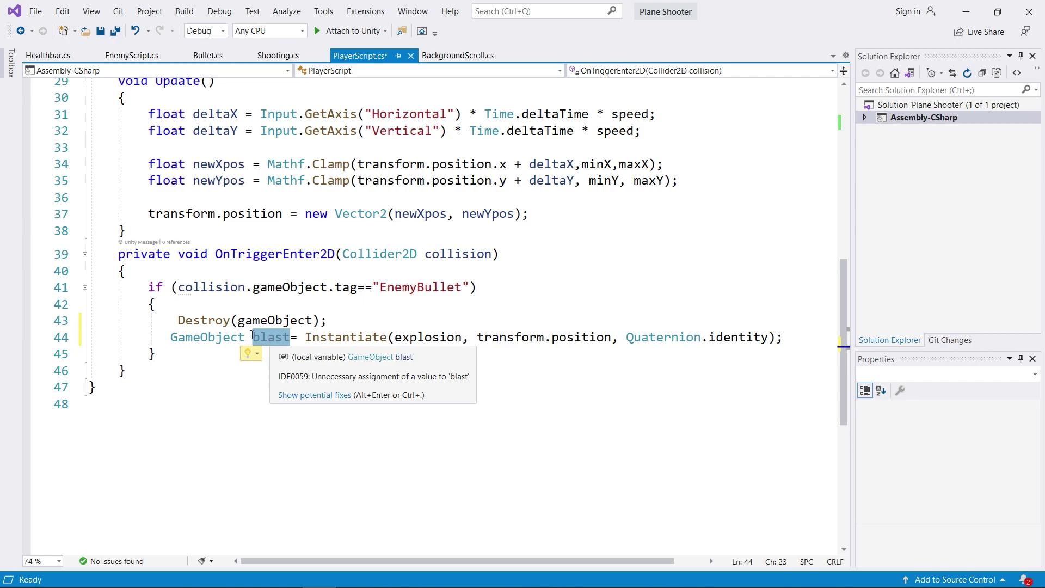
{"action": "left_click", "coordinate": [172, 337]}
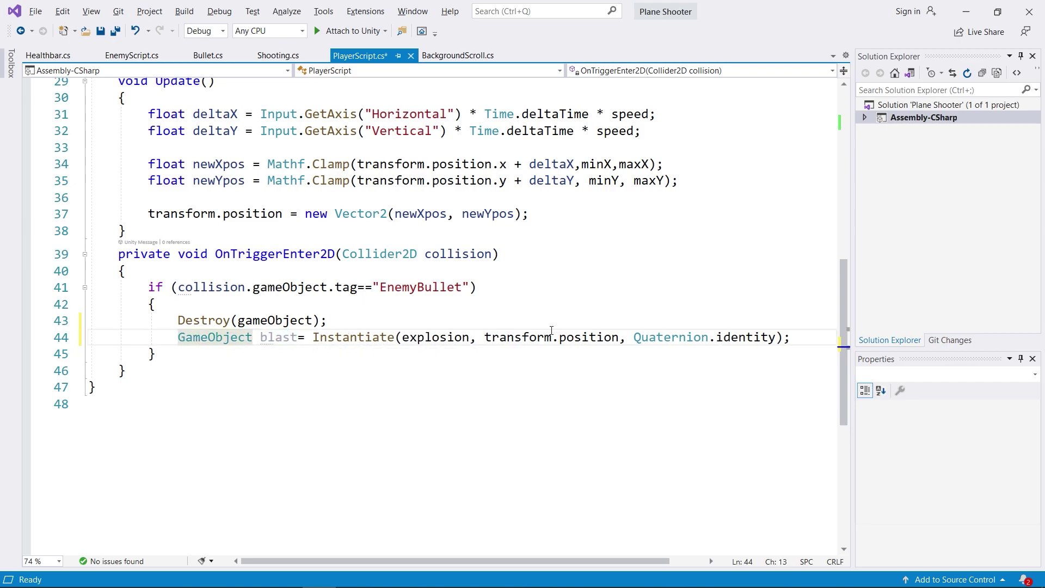
{"action": "left_click", "coordinate": [790, 337]}
{"action": "key", "text": "Return"}
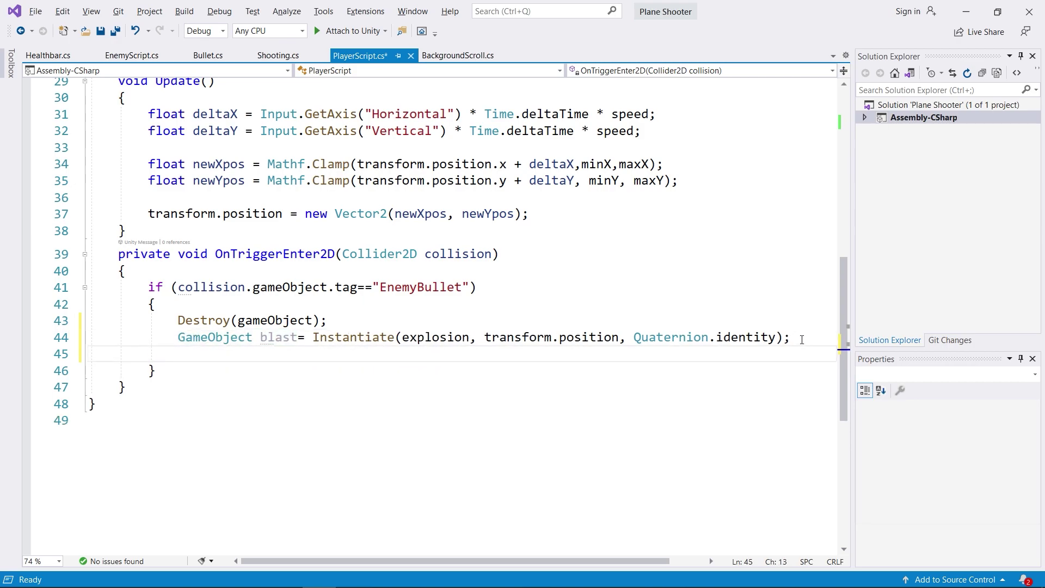
Type 'Destroy(blast, 2f);' on line 45.
{"action": "type", "text": "de"}
{"action": "key", "text": "Down"}
{"action": "key", "text": "Down"}
{"action": "key", "text": "Down"}
{"action": "key", "text": "Down"}
{"action": "key", "text": "Down"}
{"action": "key", "text": "Down"}
{"action": "key", "text": "Down"}
{"action": "key", "text": "Tab"}
{"action": "type", "text": "("}
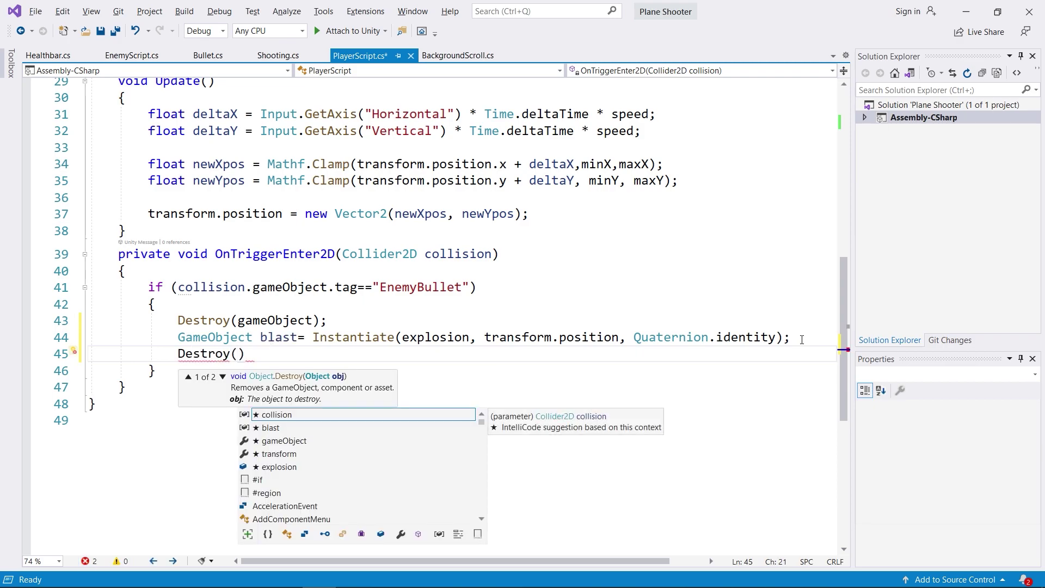
{"action": "type", "text": "bl"}
{"action": "key", "text": "Tab"}
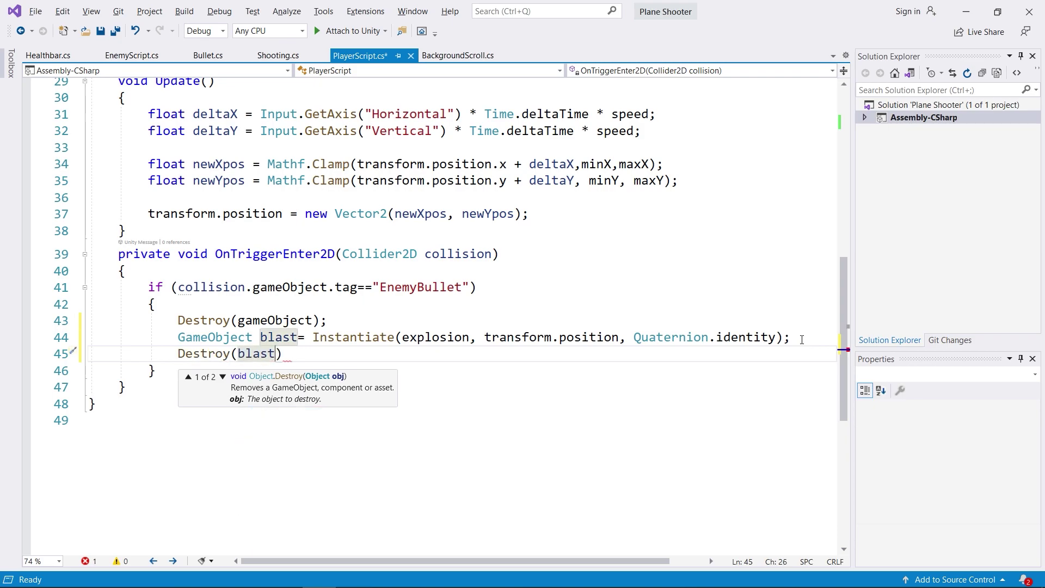
{"action": "type", "text": ", "}
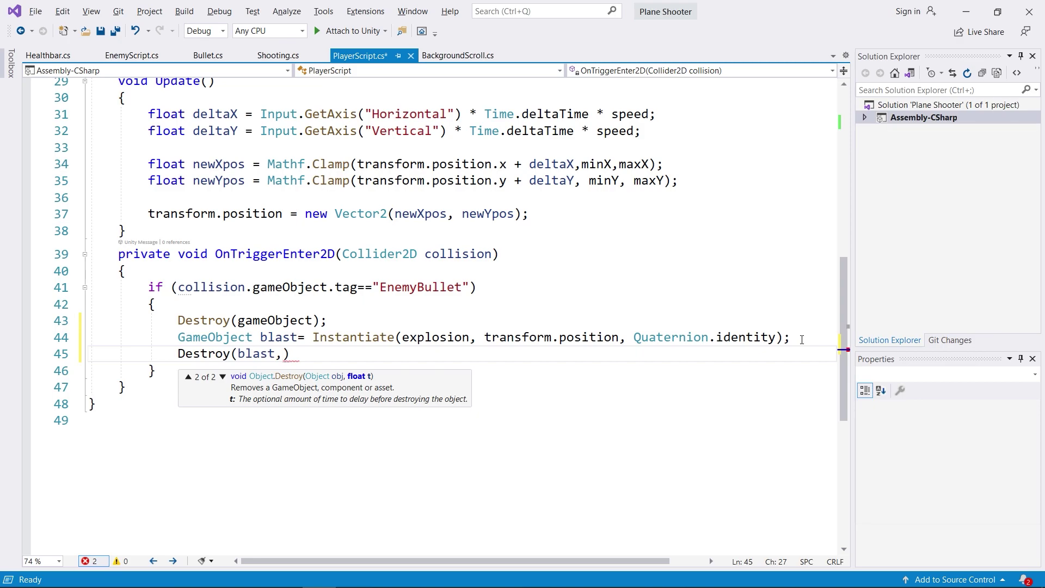
{"action": "type", "text": "2f"}
{"action": "type", "text": ");"}
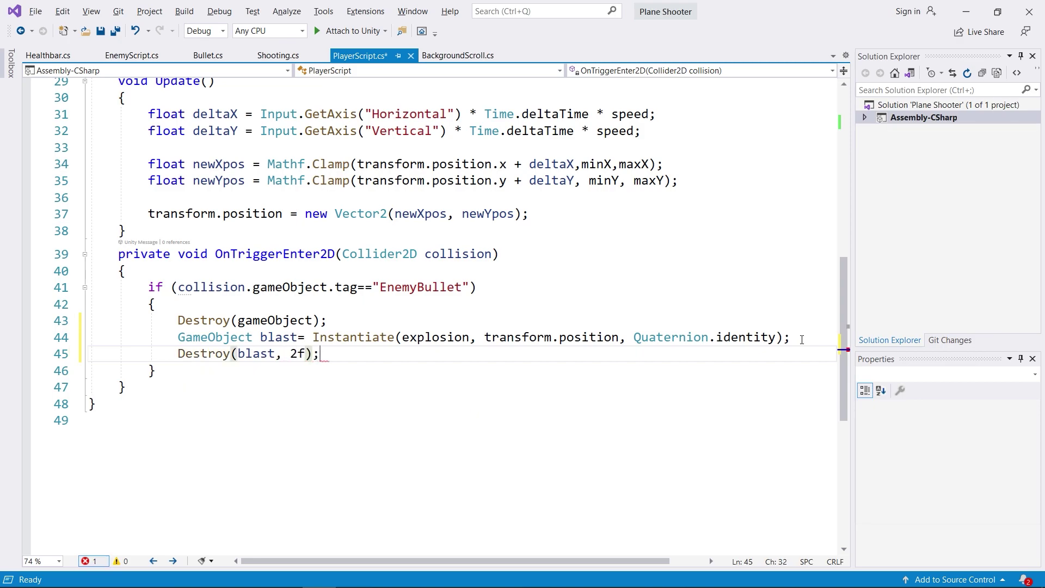
Review the 2f delay, save PlayerScript.cs, and switch to Unity.
{"action": "left_click", "coordinate": [251, 355]}
{"action": "left_click", "coordinate": [291, 354]}
{"action": "double_click", "coordinate": [294, 354]}
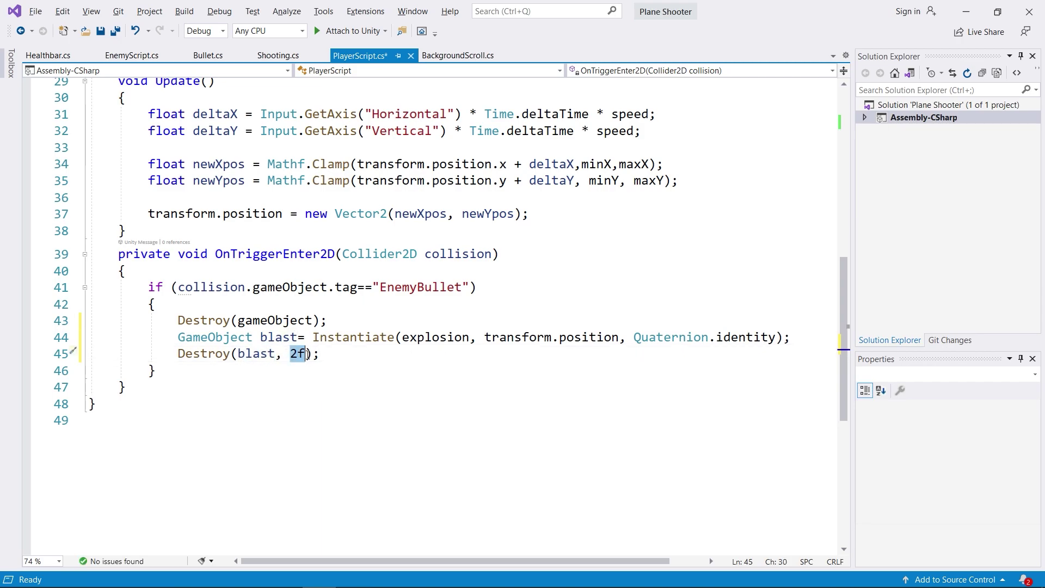
{"action": "left_click", "coordinate": [322, 355]}
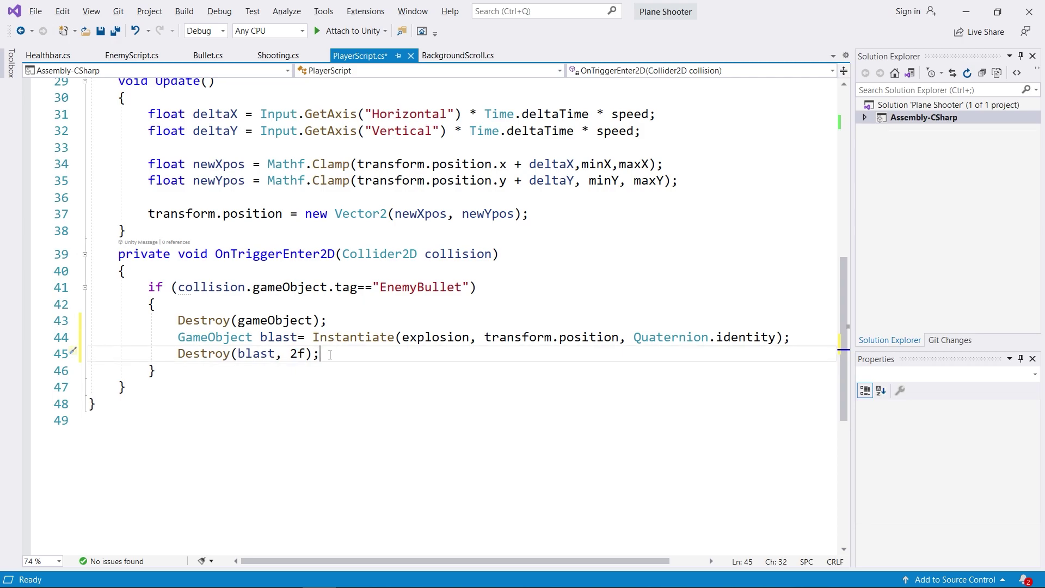
{"action": "key", "text": "ctrl+s"}
{"action": "key", "text": "alt+Tab"}
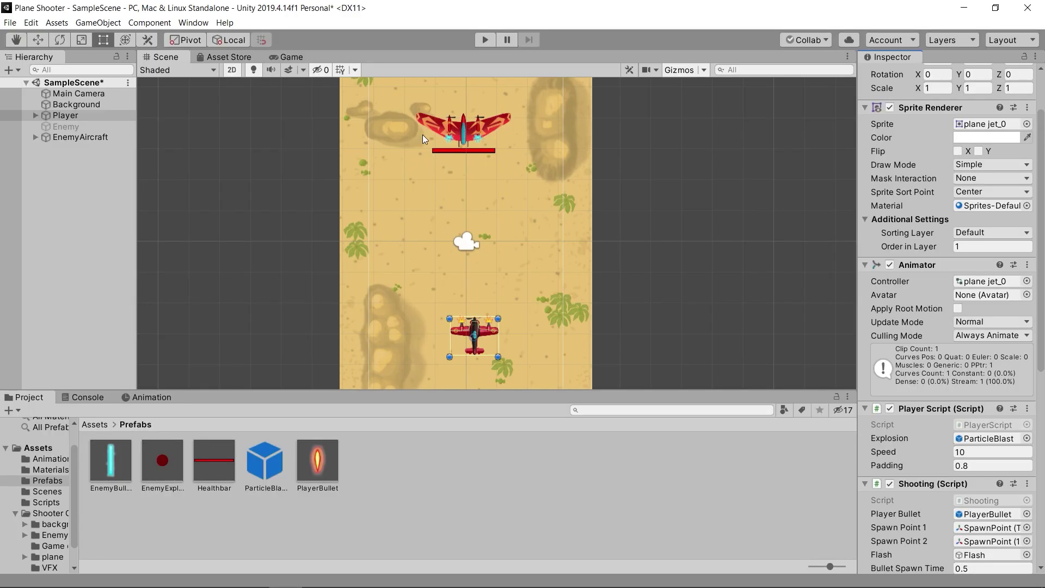
{"action": "left_click", "coordinate": [483, 44]}
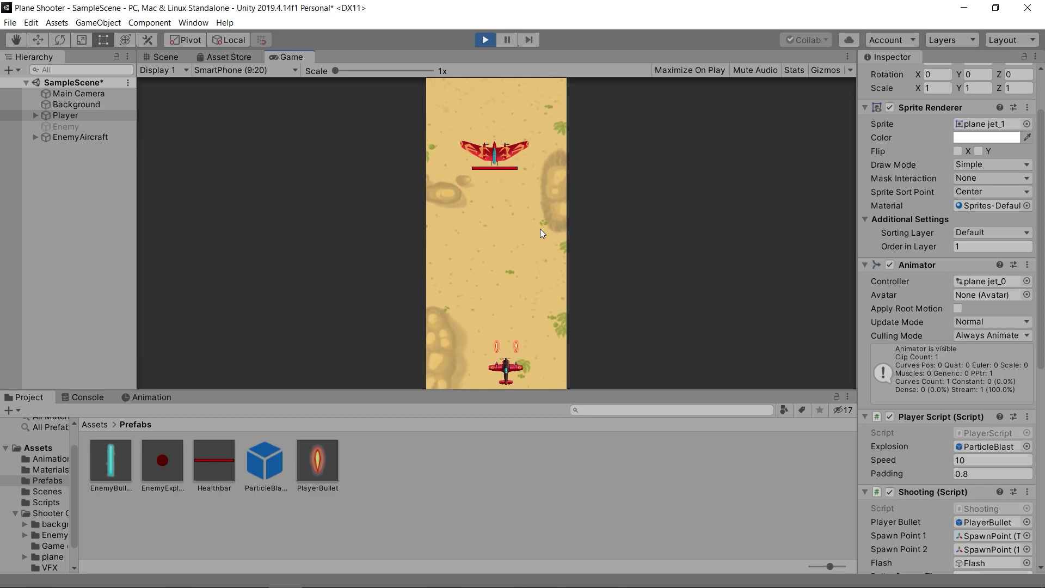
{"action": "key", "text": "Left"}
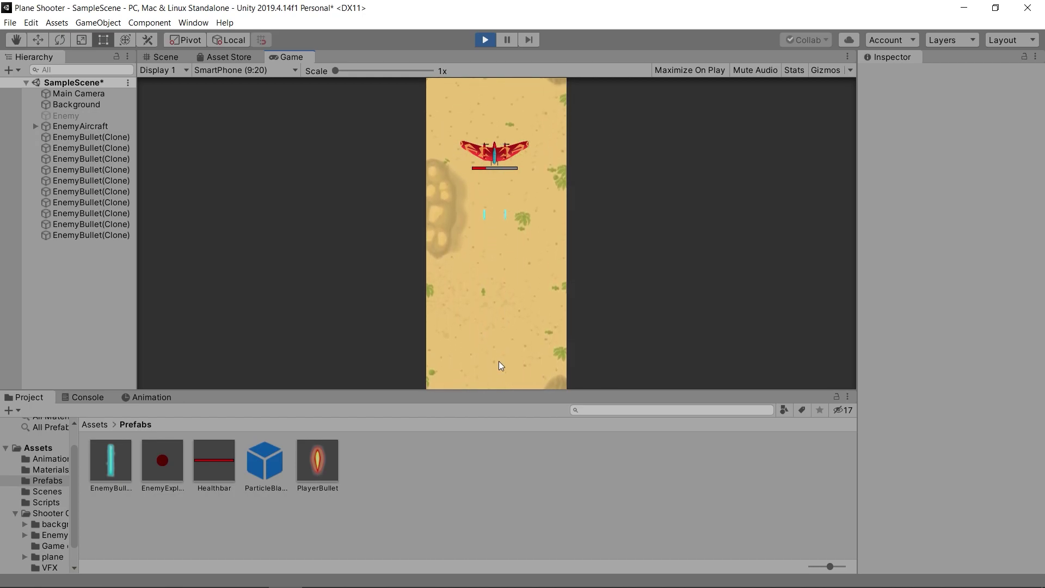
{"action": "left_click", "coordinate": [487, 39]}
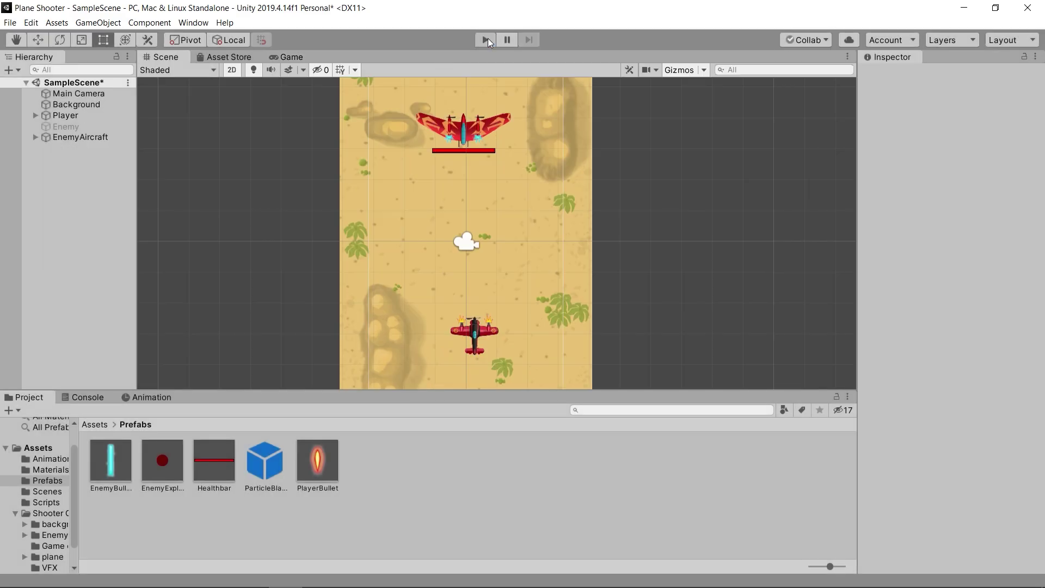